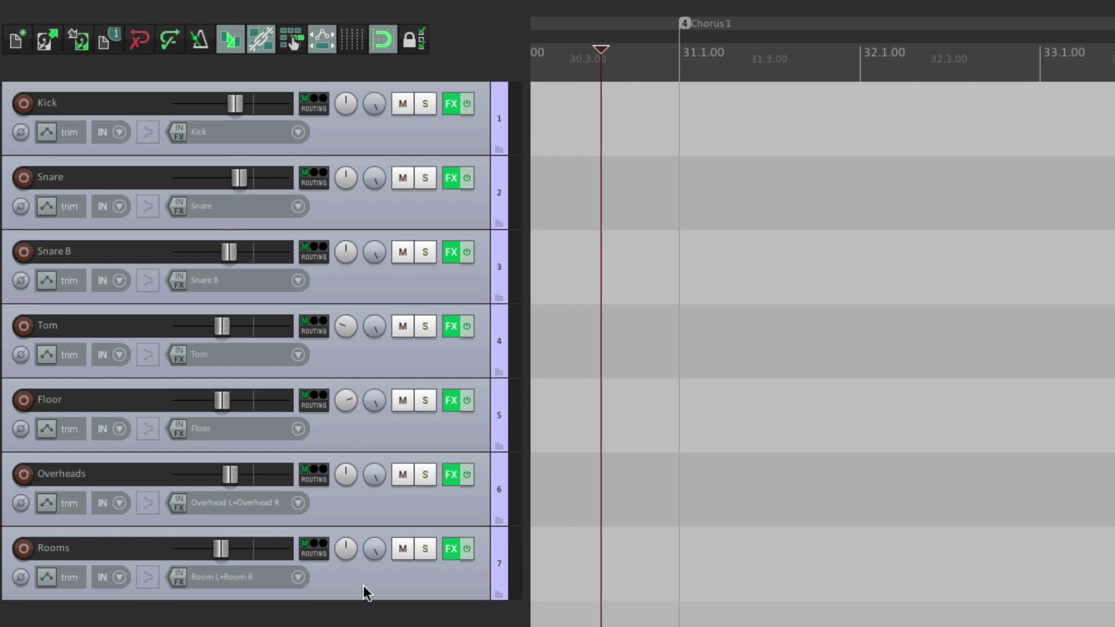
# Check the Kick and Snare track input assignments, leaving both unchanged.
pyautogui.click(297, 132)
pyautogui.moveTo(308, 142)
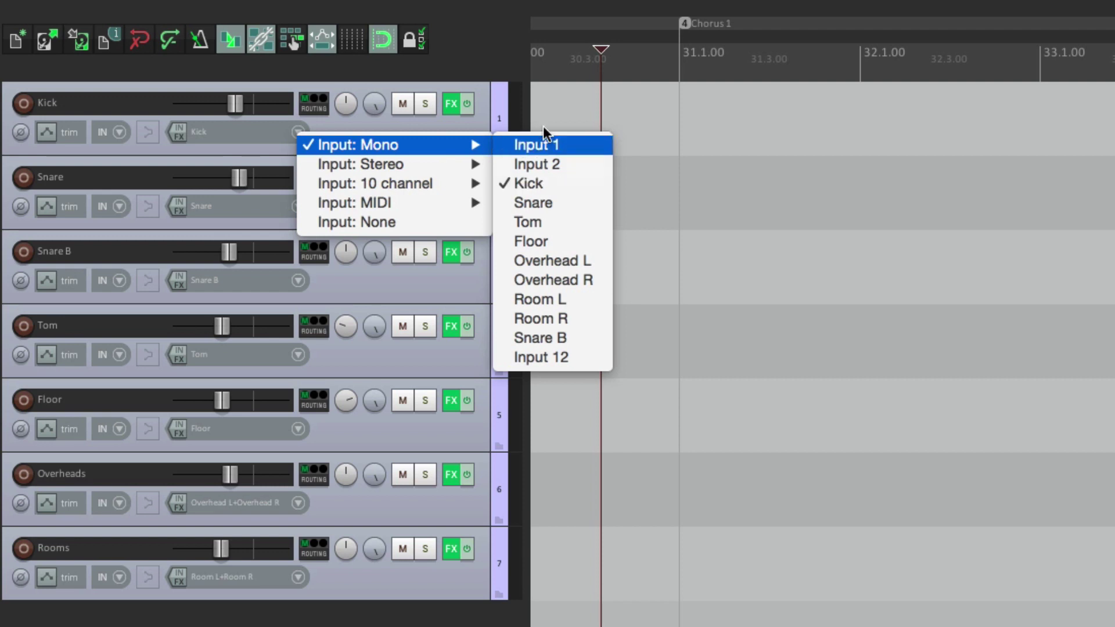
pyautogui.click(487, 82)
pyautogui.click(297, 206)
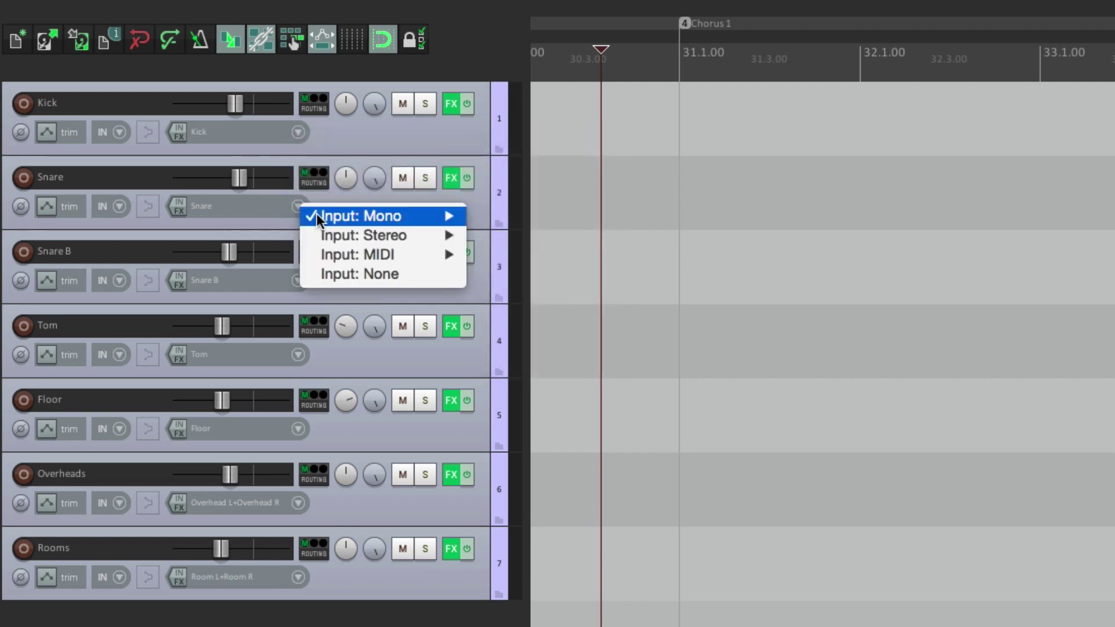
pyautogui.moveTo(378, 216)
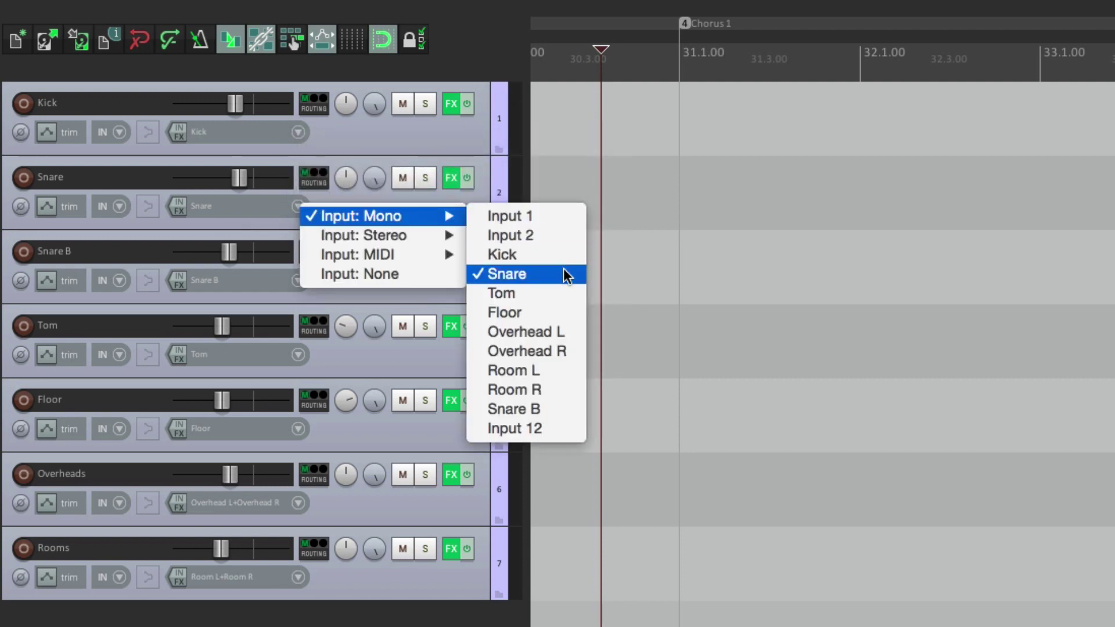
pyautogui.click(454, 133)
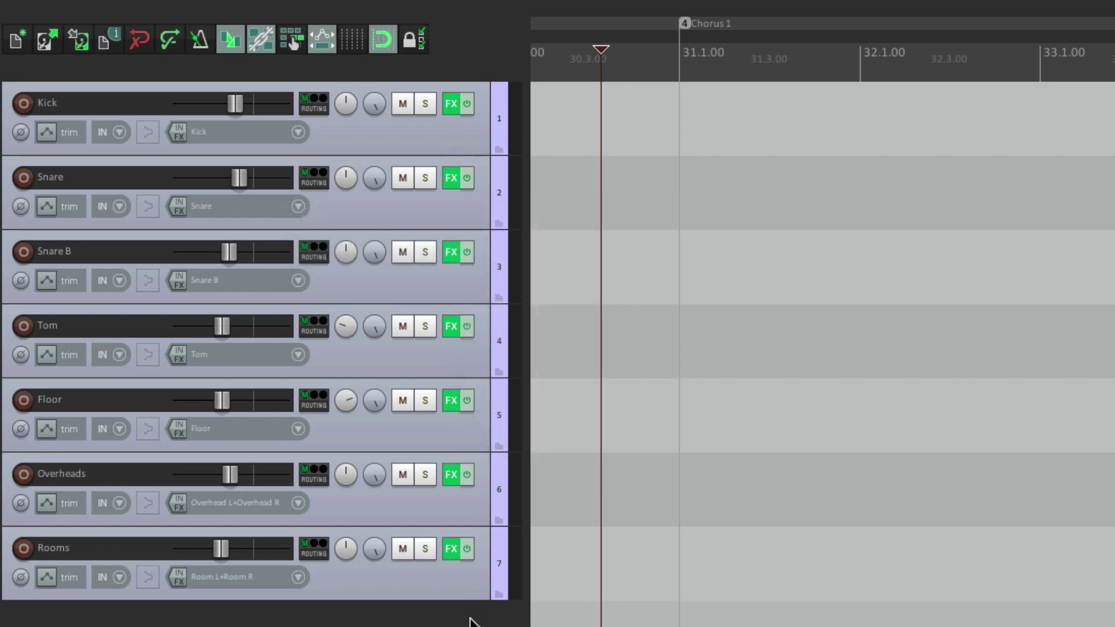
# Review the Kick and Snare input channel aliases in the audio preferences.
pyautogui.press('super+comma')
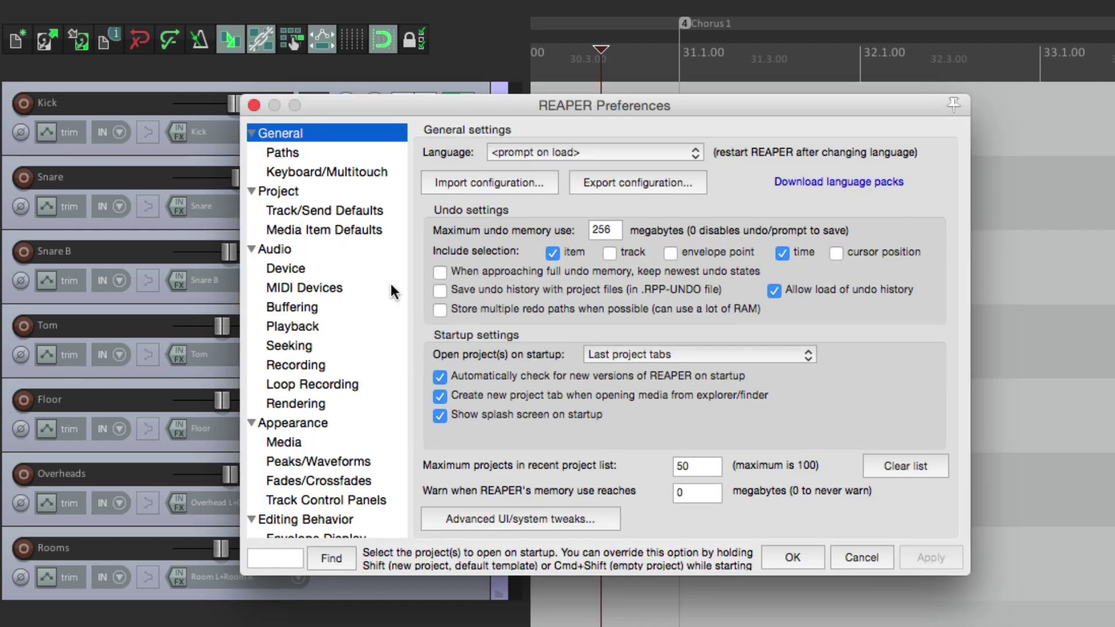
pyautogui.click(322, 249)
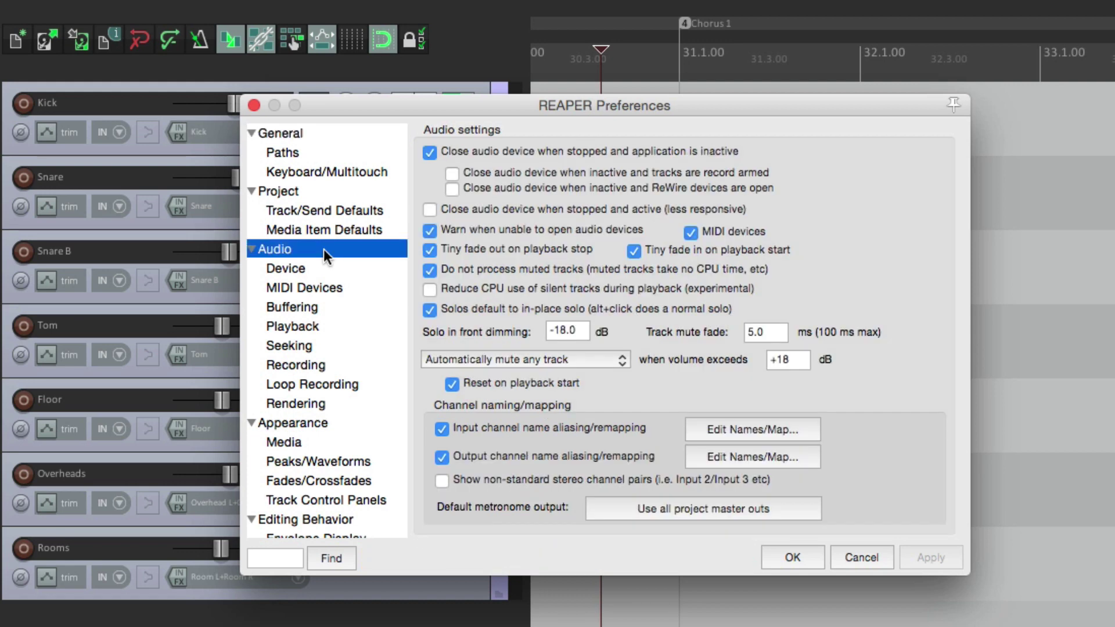
pyautogui.click(727, 428)
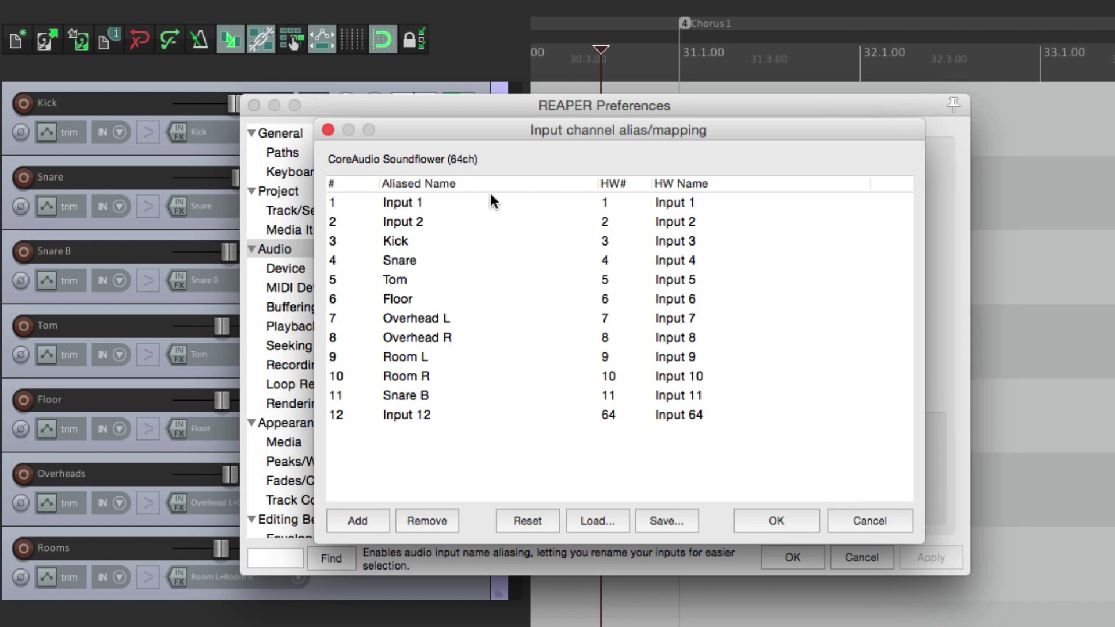
pyautogui.click(462, 245)
pyautogui.click(470, 264)
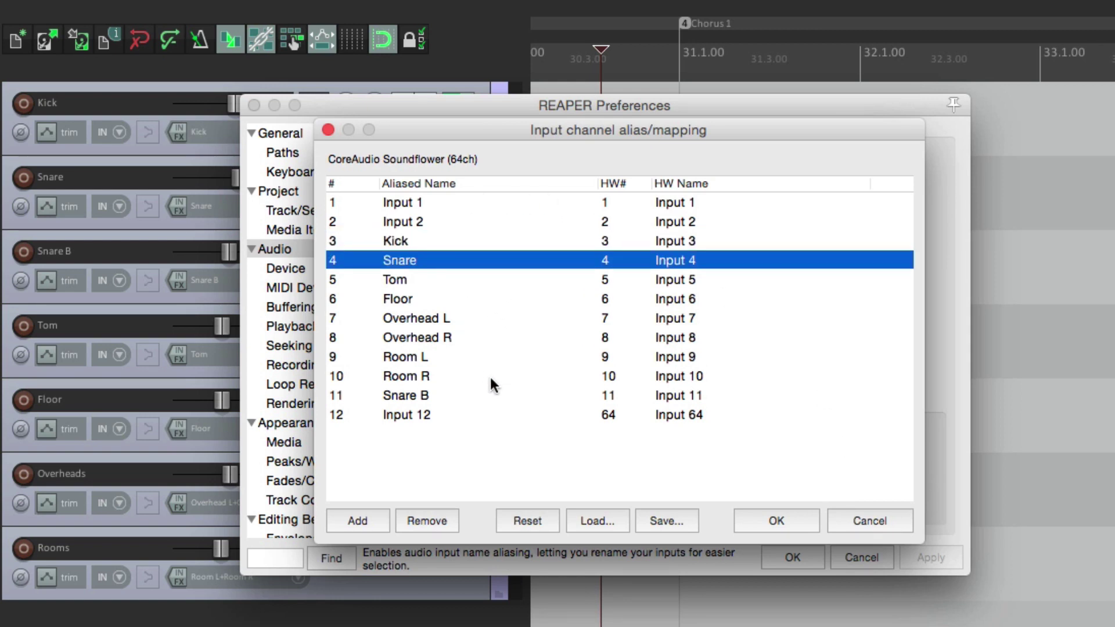
pyautogui.click(771, 517)
pyautogui.click(786, 547)
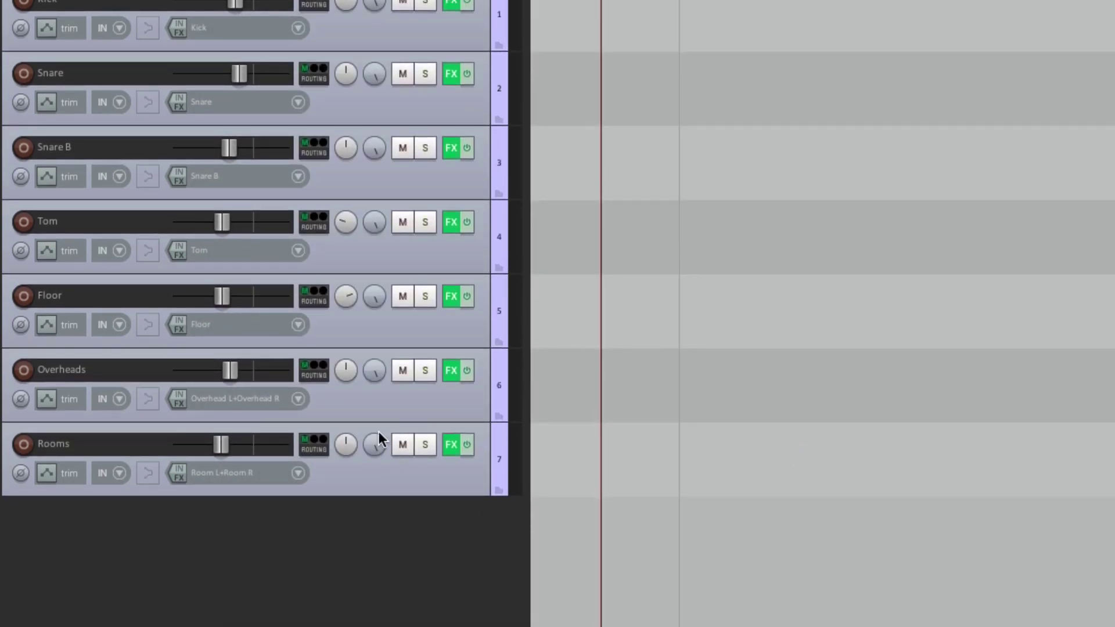
# Check the Overheads stereo input pair and keep Room L / Room R for Rooms.
pyautogui.click(298, 403)
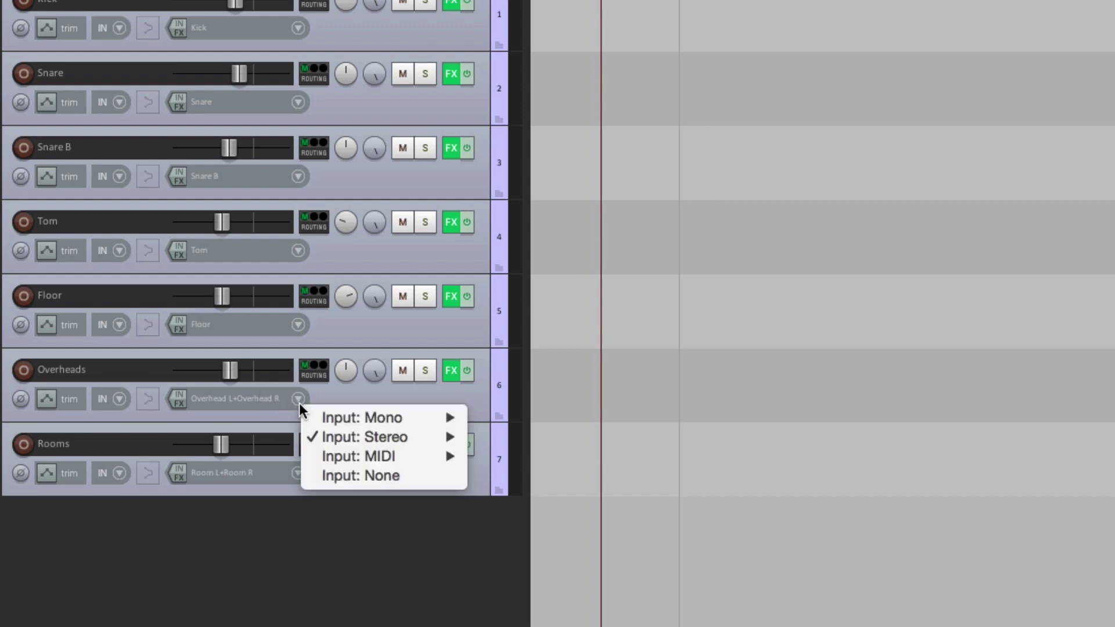
pyautogui.moveTo(302, 436)
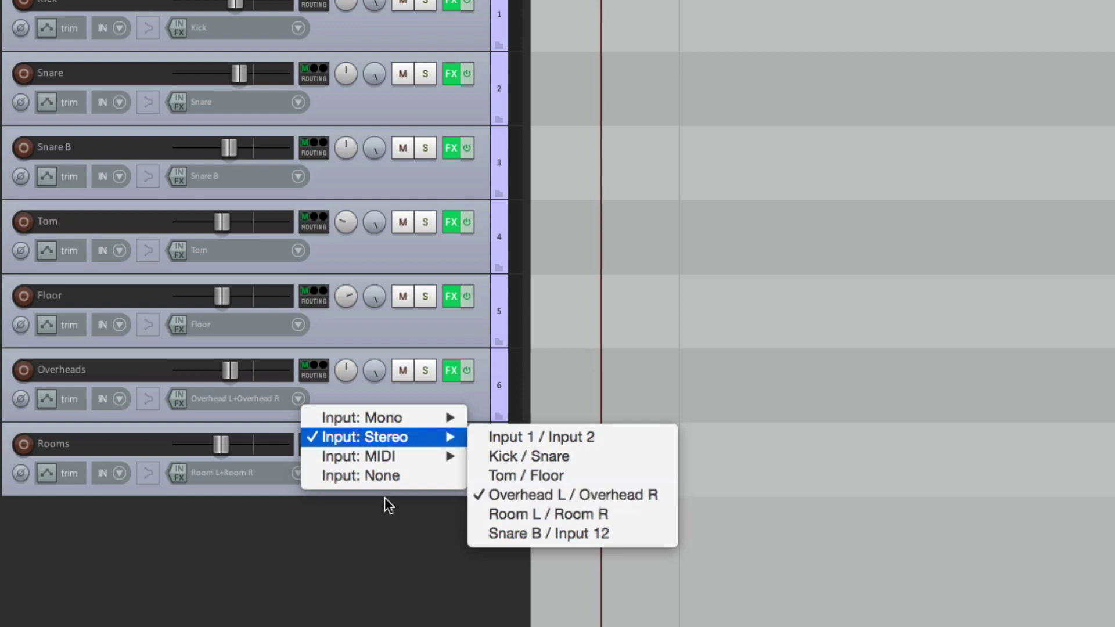
pyautogui.click(345, 562)
pyautogui.click(297, 474)
pyautogui.moveTo(316, 512)
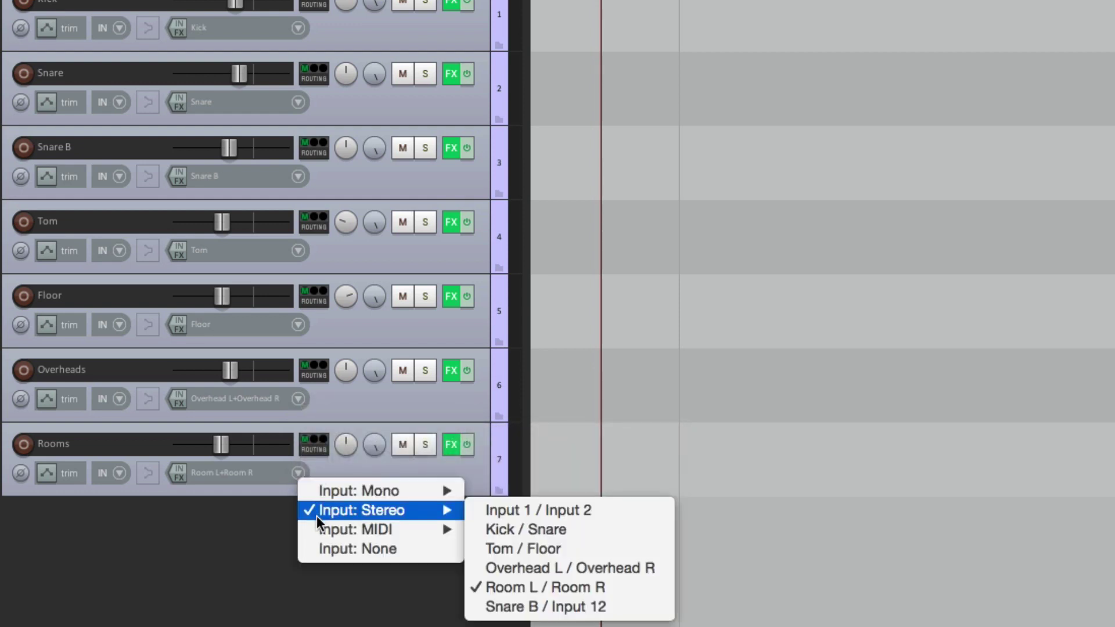
pyautogui.click(665, 586)
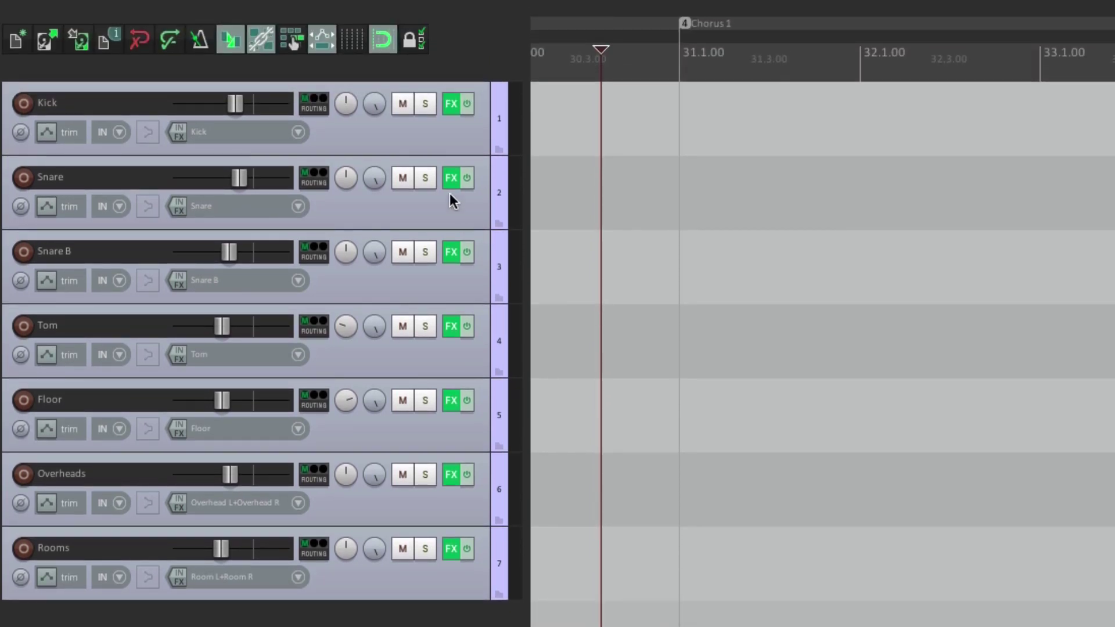
# Select all seven drum tracks, record-arm them, and set monitoring to Monitor Input.
pyautogui.click(408, 145)
pyautogui.keyDown('shift'); pyautogui.click(426, 581); pyautogui.keyUp('shift')
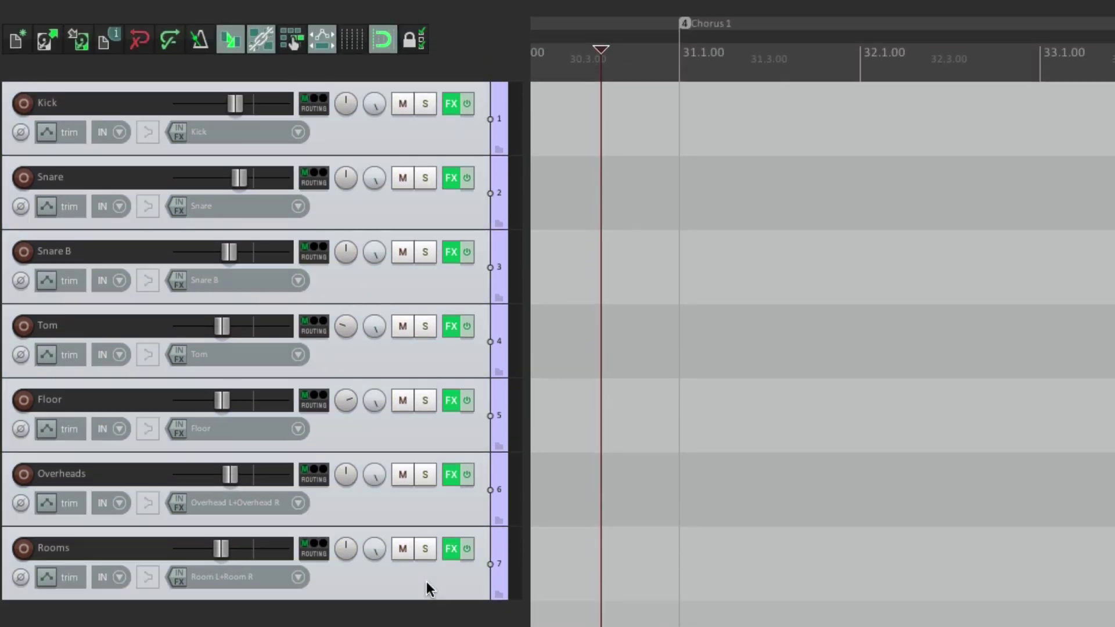
pyautogui.click(23, 104)
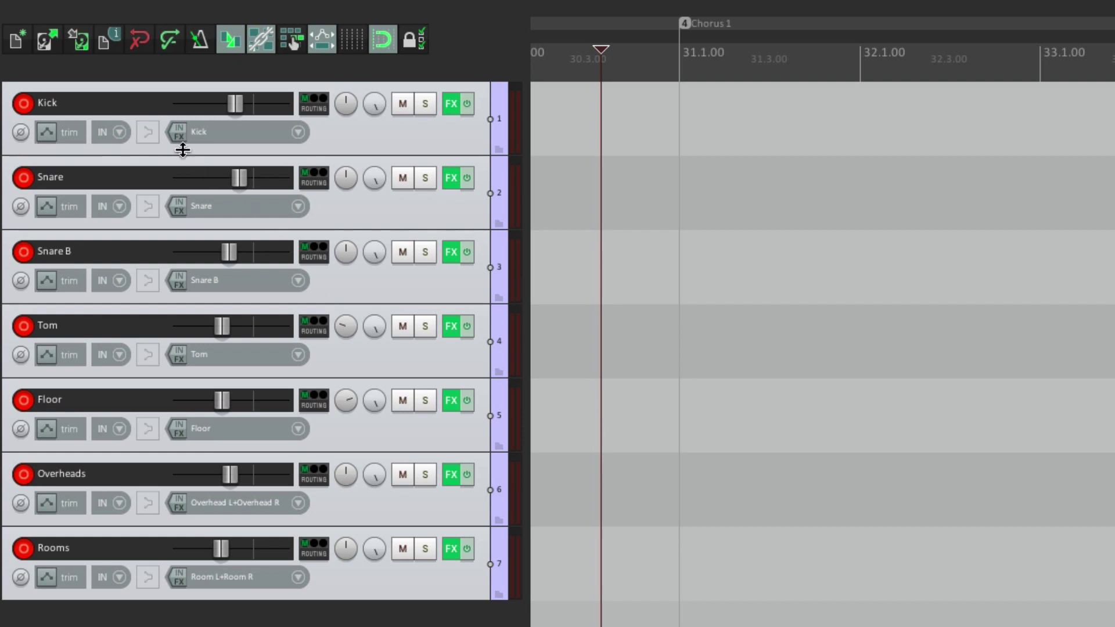
pyautogui.rightClick(145, 132)
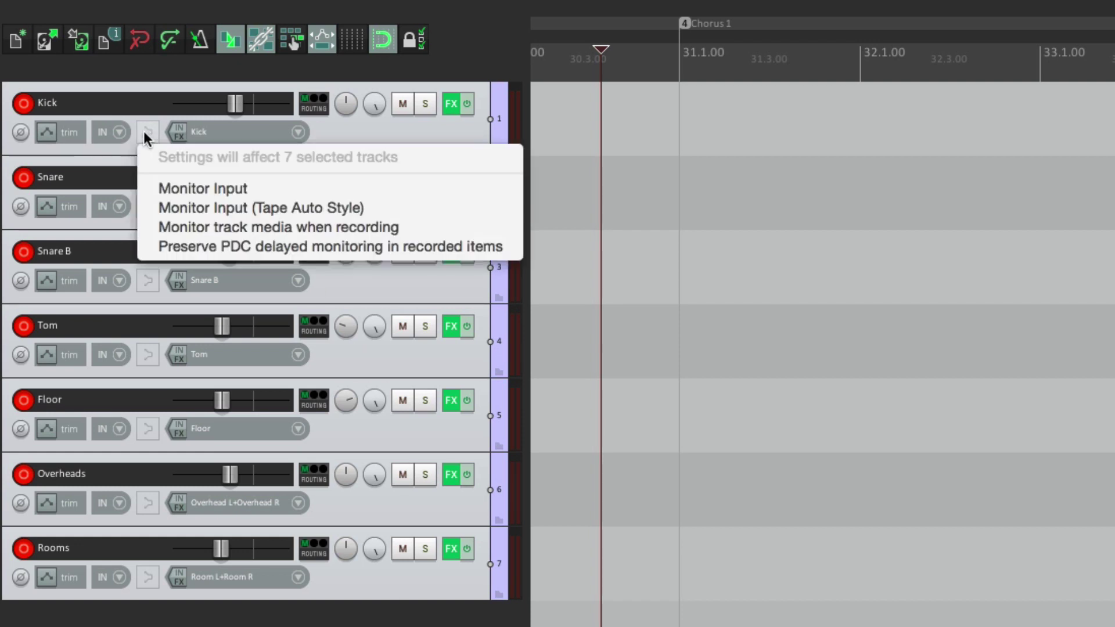
pyautogui.click(141, 193)
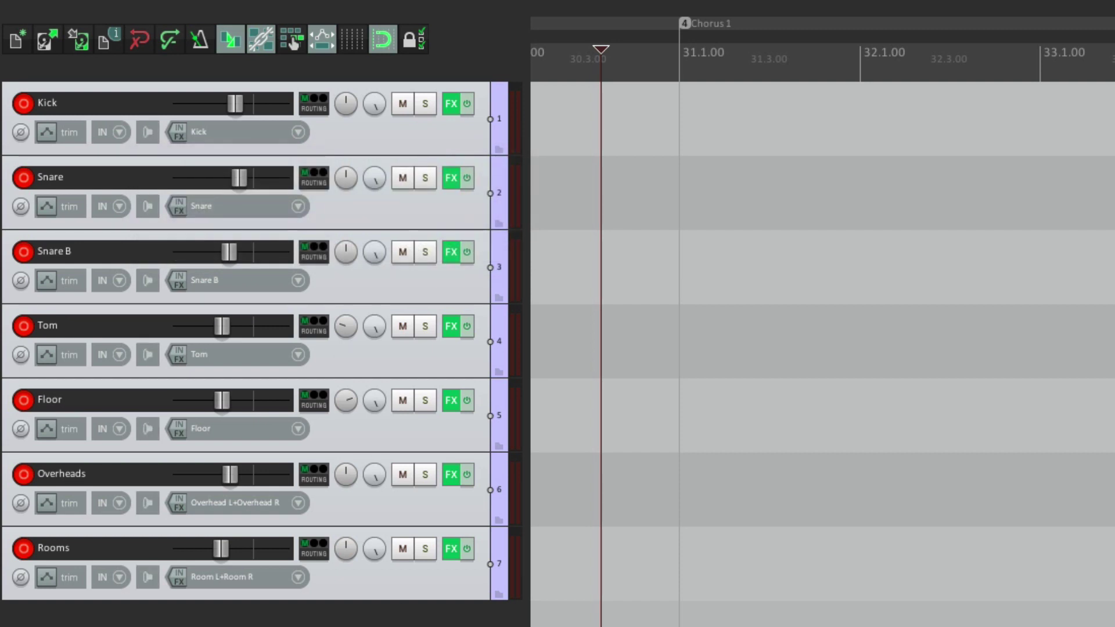
# Record a first chorus take on all seven armed tracks, creating files like Kick-31.wav.
pyautogui.hotkey('ctrl', 'r')
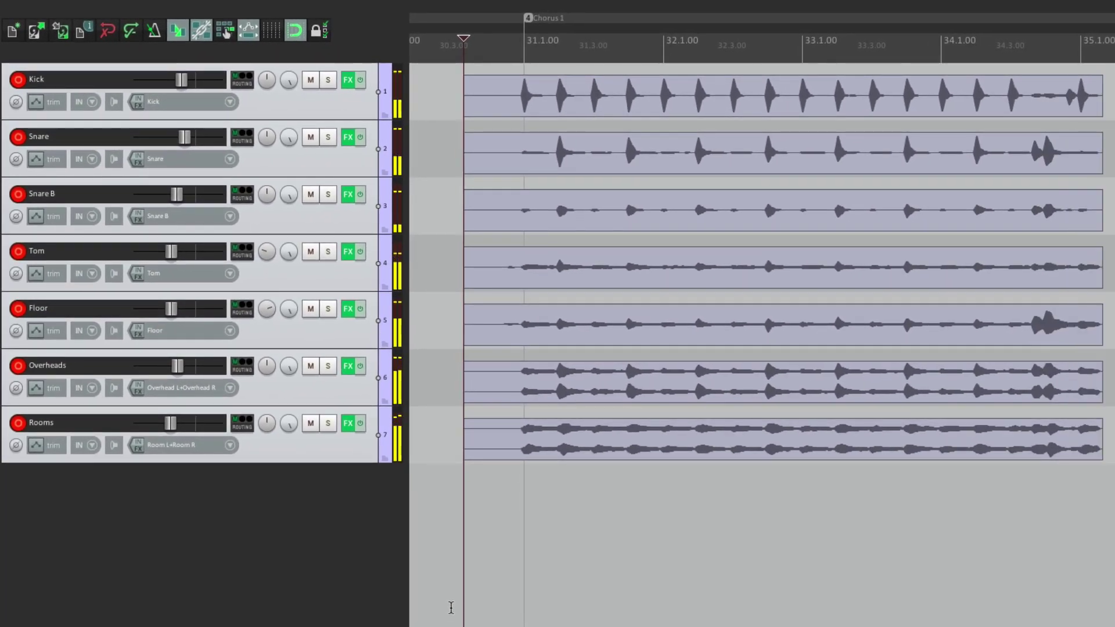
pyautogui.press('space')
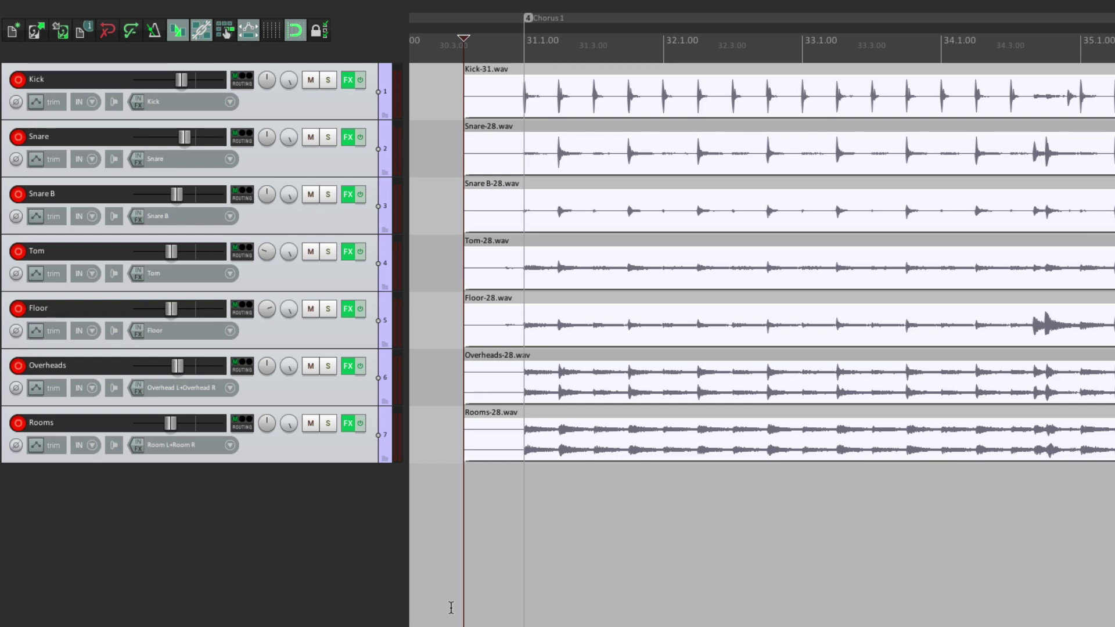
# Enable Show all takes in lanes (when room) from the Options menu.
pyautogui.moveTo(395, 3)
pyautogui.click(351, 8)
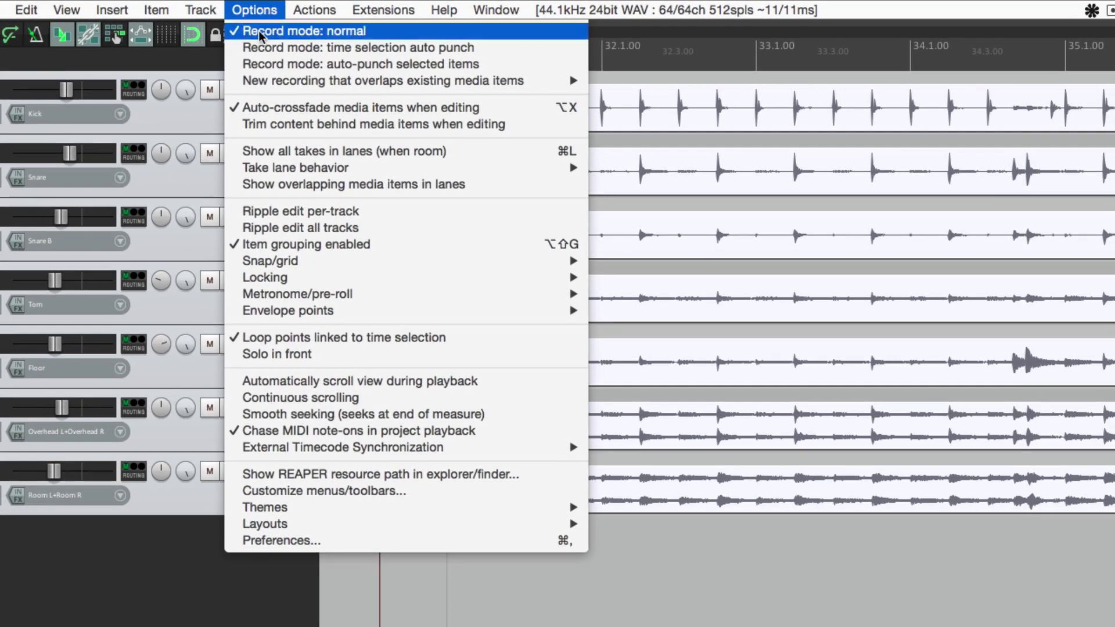
pyautogui.moveTo(336, 76)
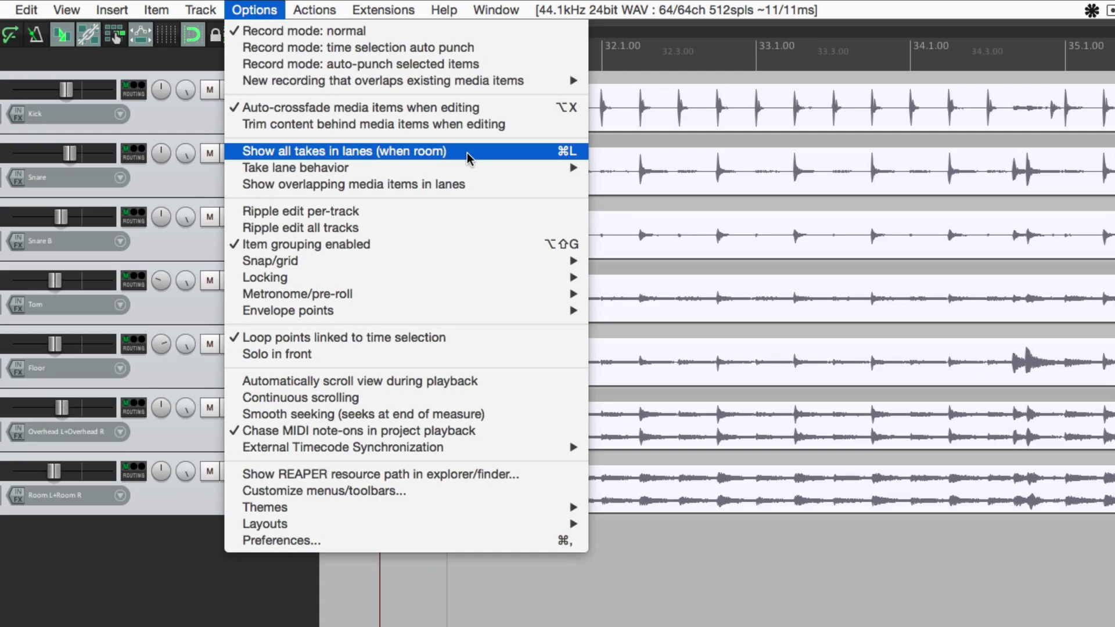
pyautogui.click(468, 155)
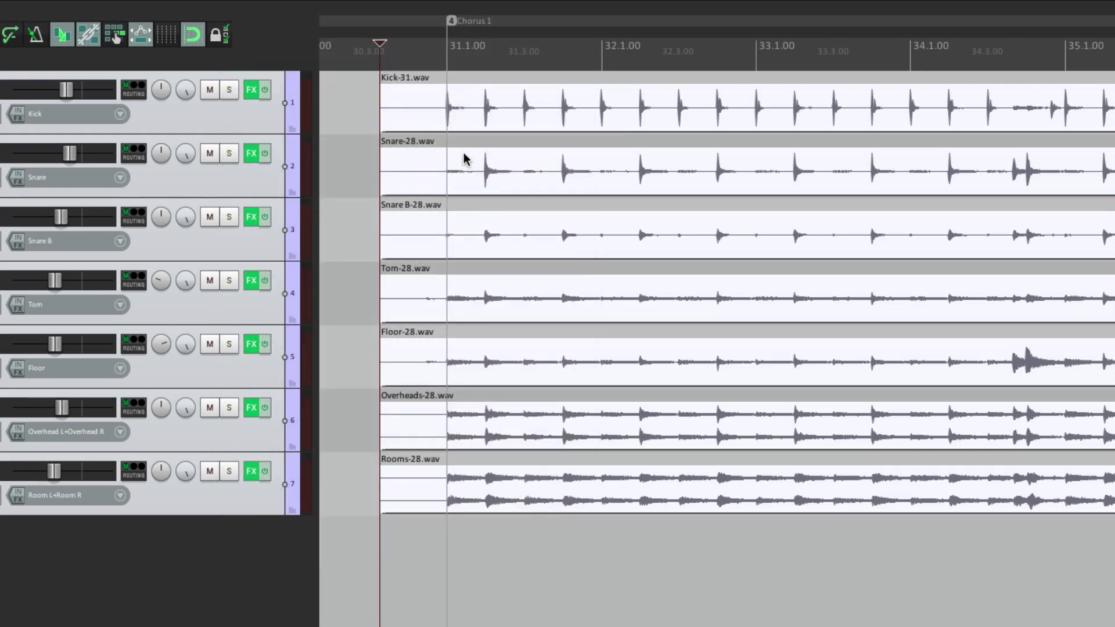
# Record a second and third chorus take on all seven tracks, ending with Kick-33.wav.
pyautogui.hotkey('ctrl', 'r')
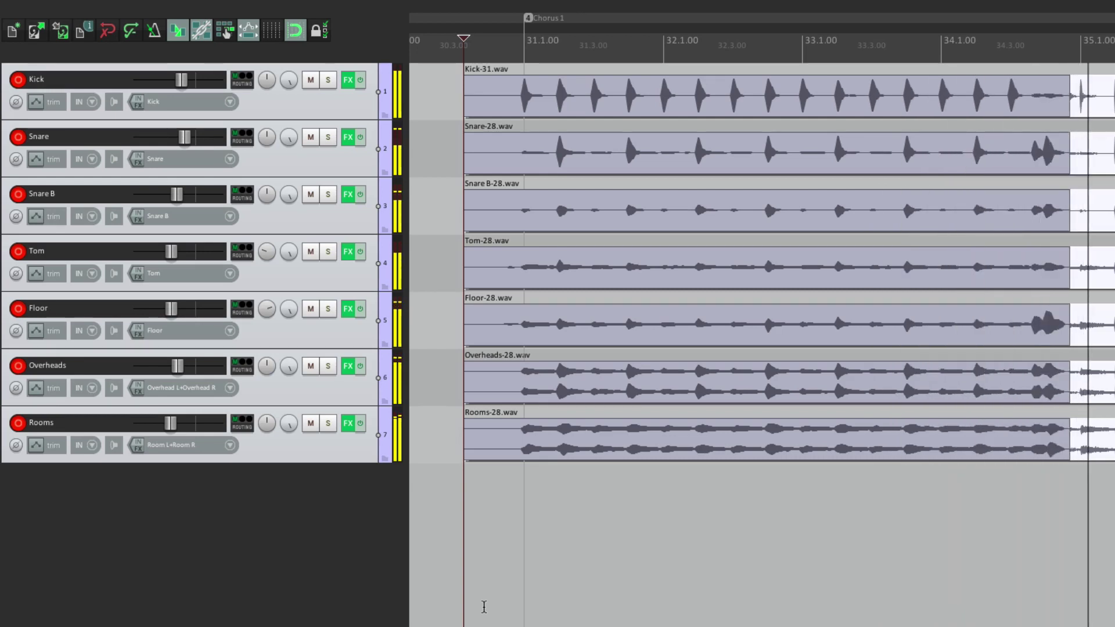
pyautogui.press('space')
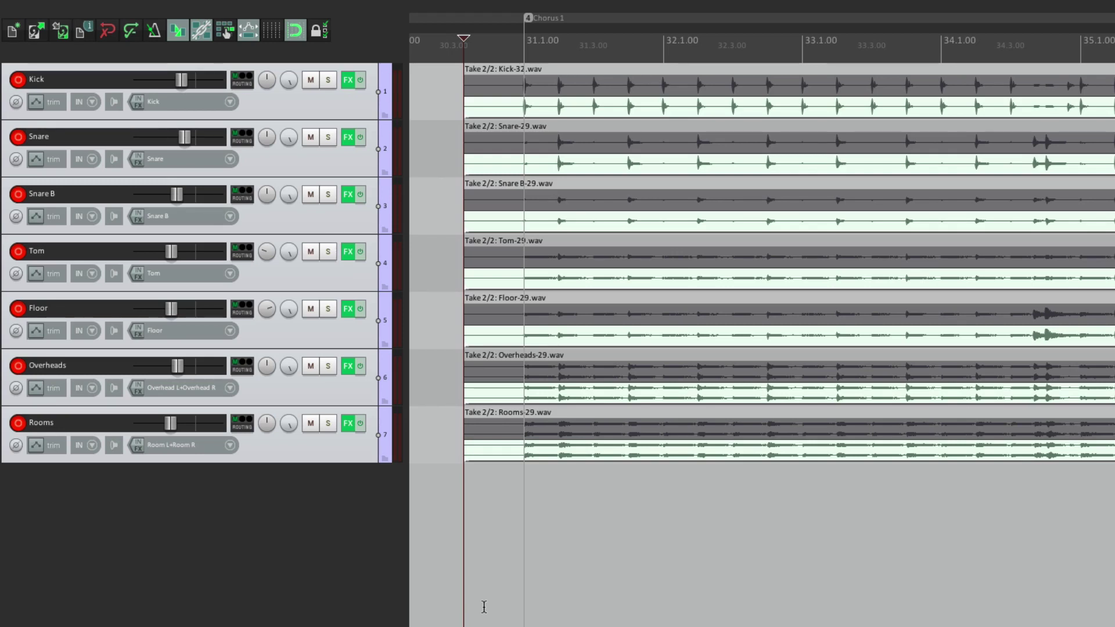
pyautogui.hotkey('ctrl', 'r')
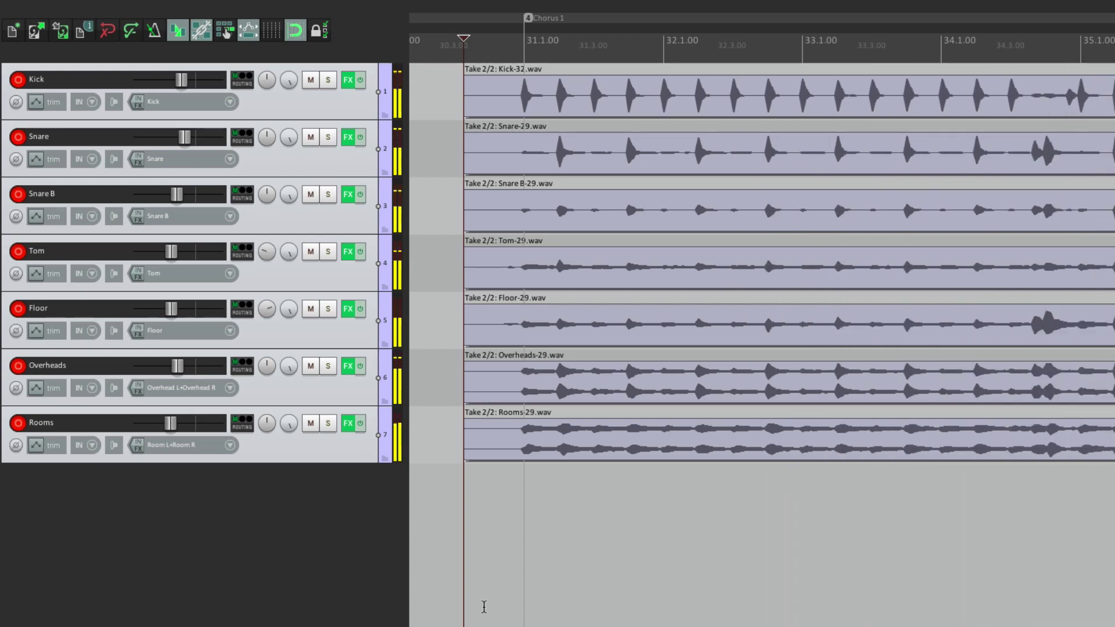
pyautogui.press('space')
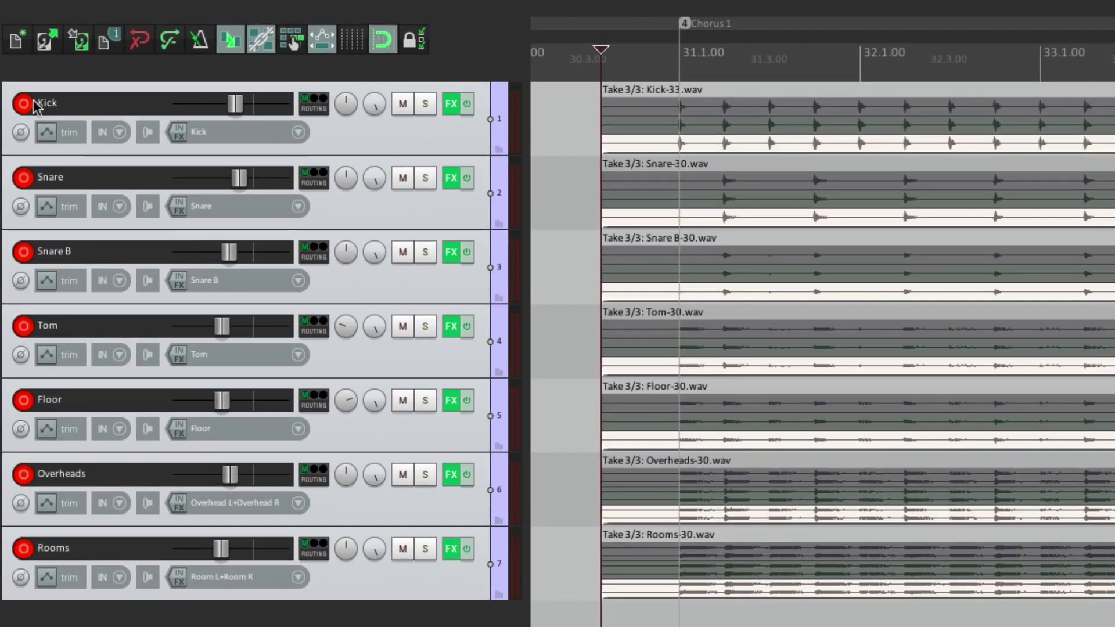
# Disarm the seven drum tracks and play back the recorded takes.
pyautogui.click(24, 105)
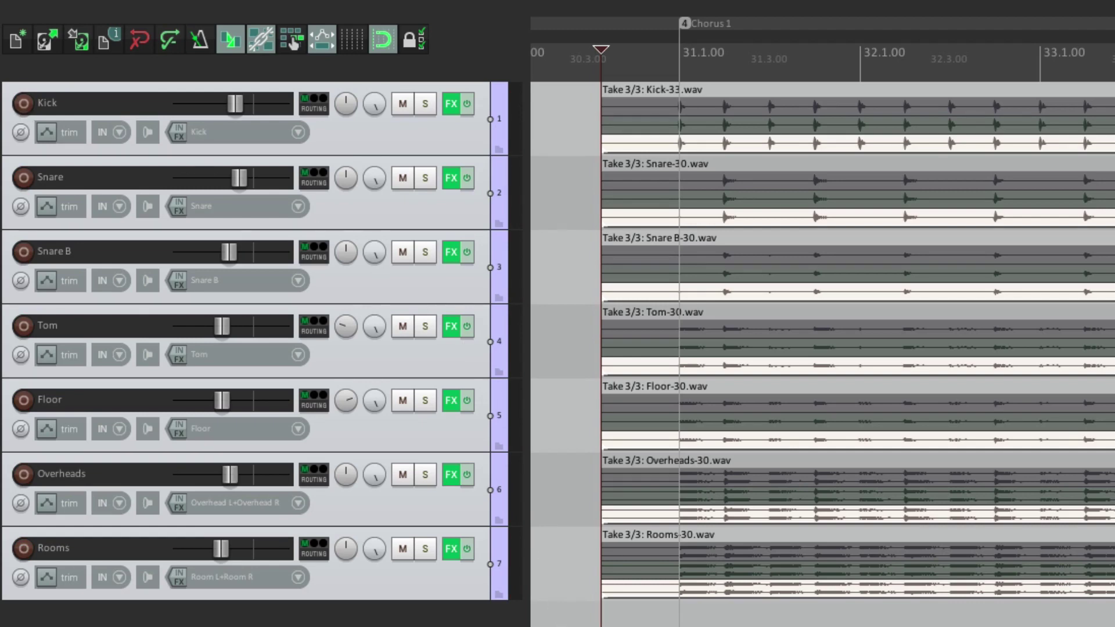
pyautogui.press('space')
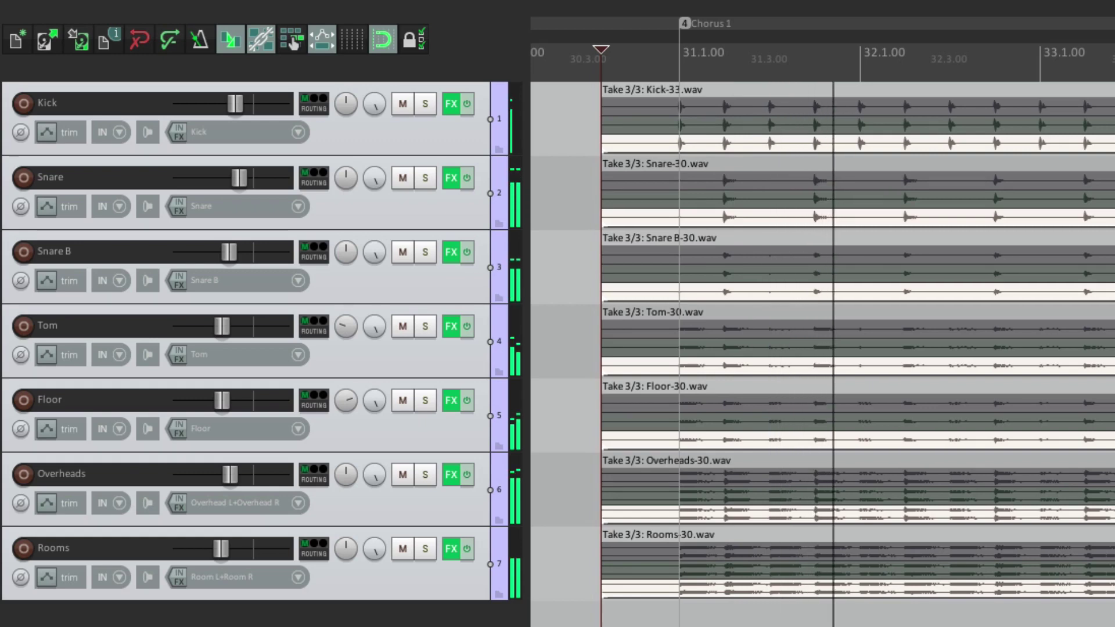
pyautogui.press('space')
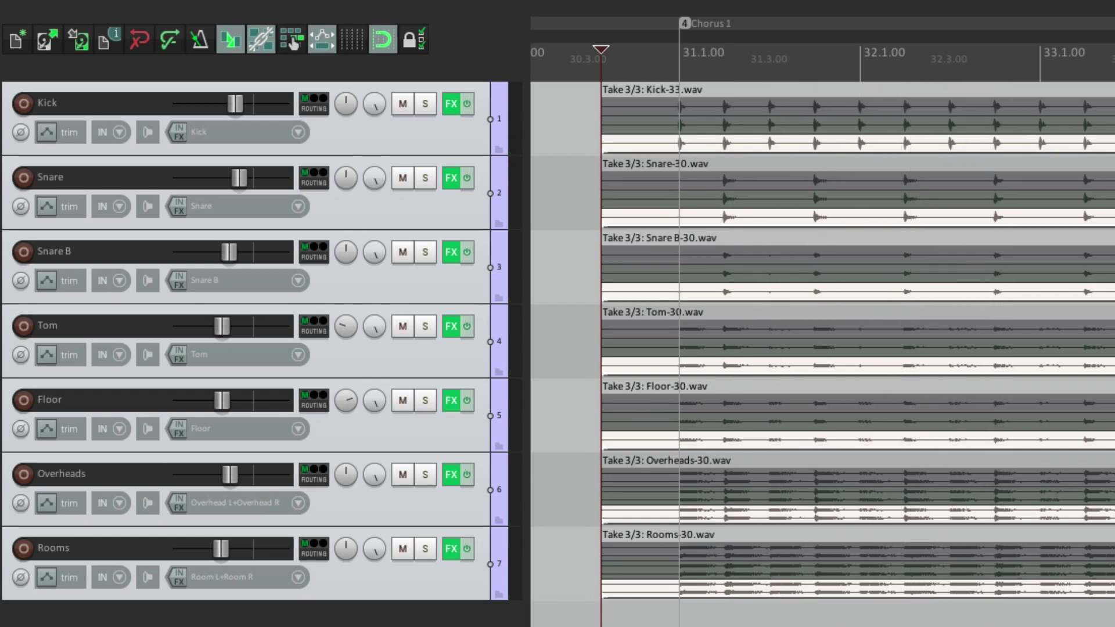
# Audition Kick's takes 2 and 3, leaving Kick on Take 2/3 (Kick-32.wav).
pyautogui.click(639, 106)
pyautogui.click(639, 122)
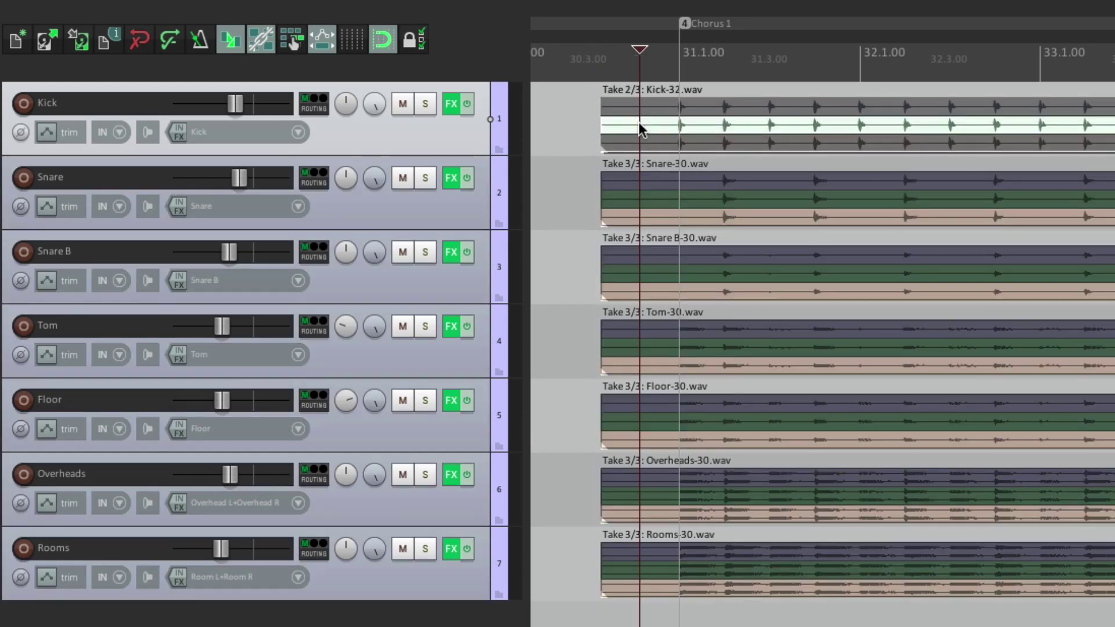
pyautogui.click(650, 142)
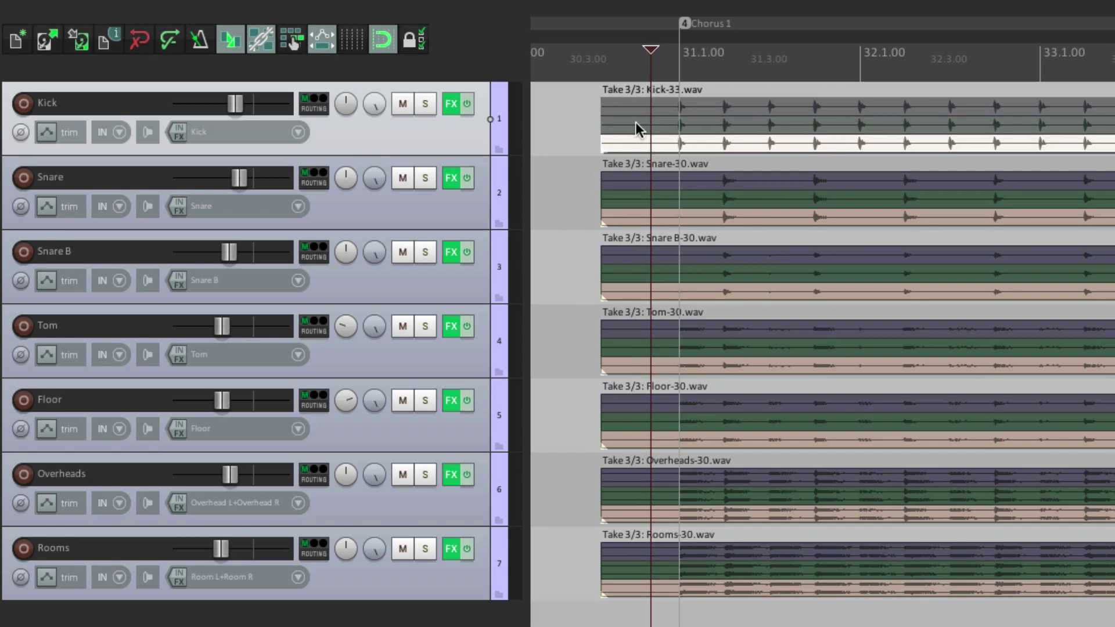
pyautogui.click(637, 124)
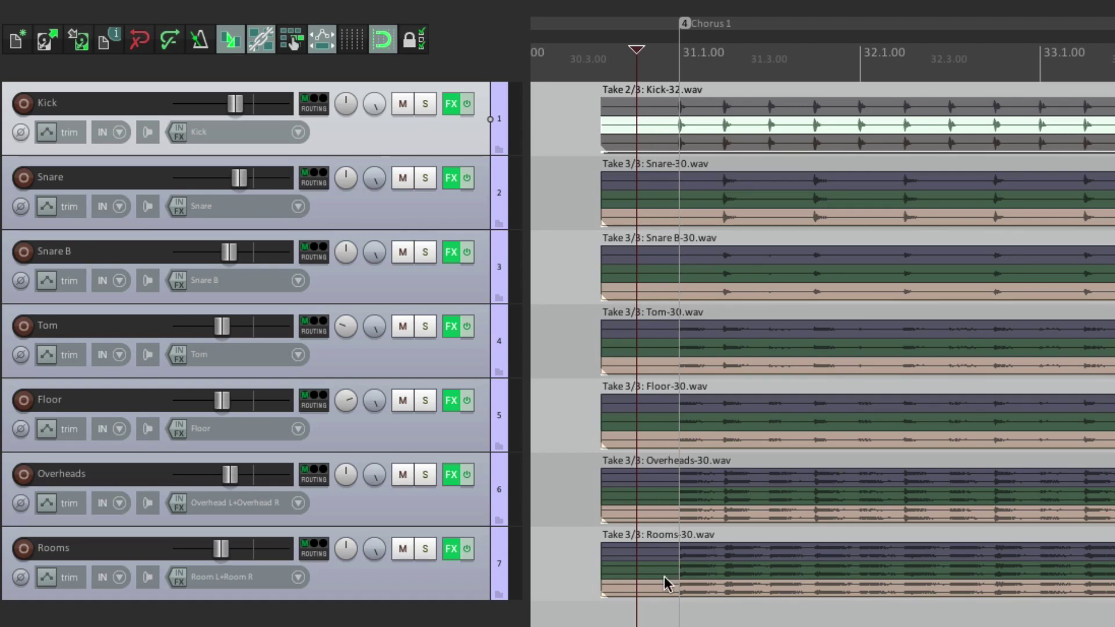
# Return Kick to Take 3/3, select tracks Kick through Rooms, and select every drum item.
pyautogui.click(665, 142)
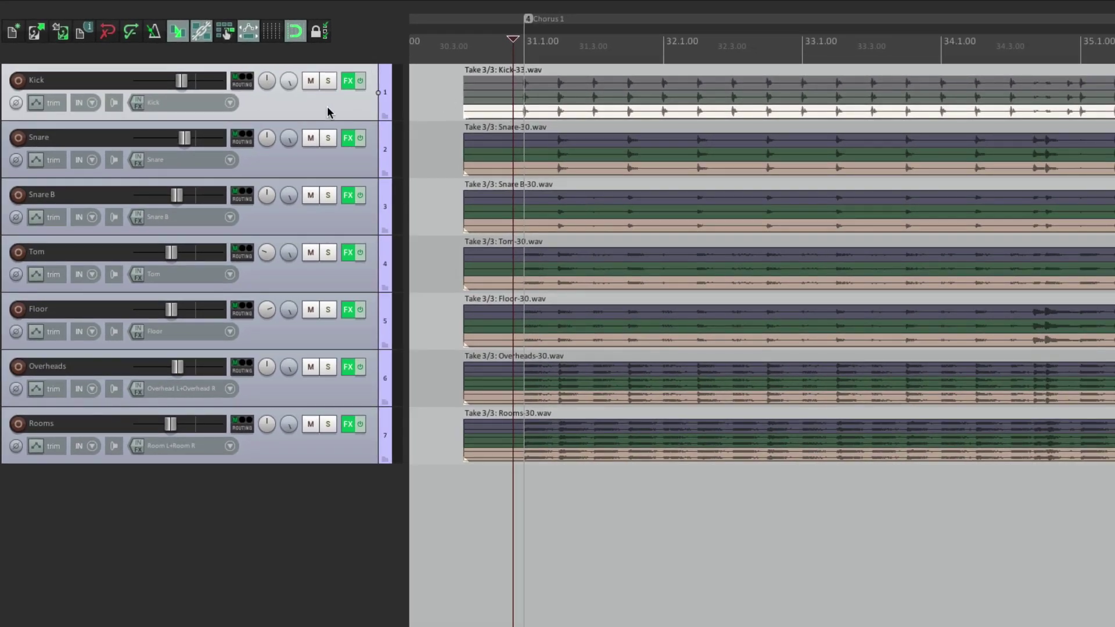
pyautogui.keyDown('ctrl'); pyautogui.click(347, 157); pyautogui.keyUp('ctrl')
pyautogui.keyDown('ctrl'); pyautogui.click(347, 216); pyautogui.keyUp('ctrl')
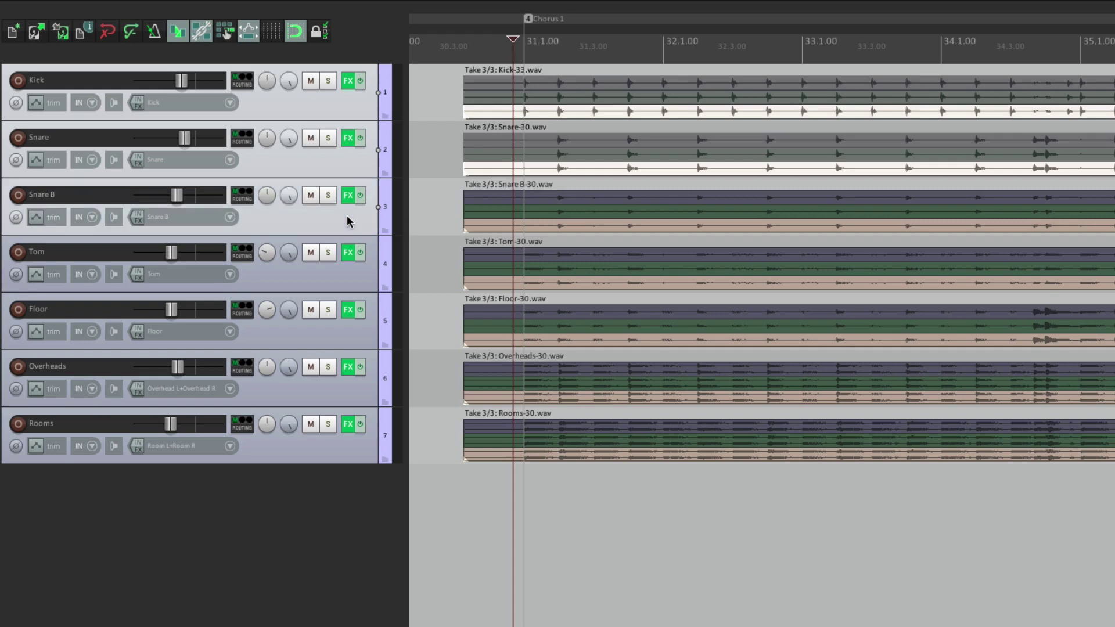
pyautogui.keyDown('ctrl'); pyautogui.click(339, 279); pyautogui.keyUp('ctrl')
pyautogui.keyDown('ctrl'); pyautogui.click(334, 338); pyautogui.keyUp('ctrl')
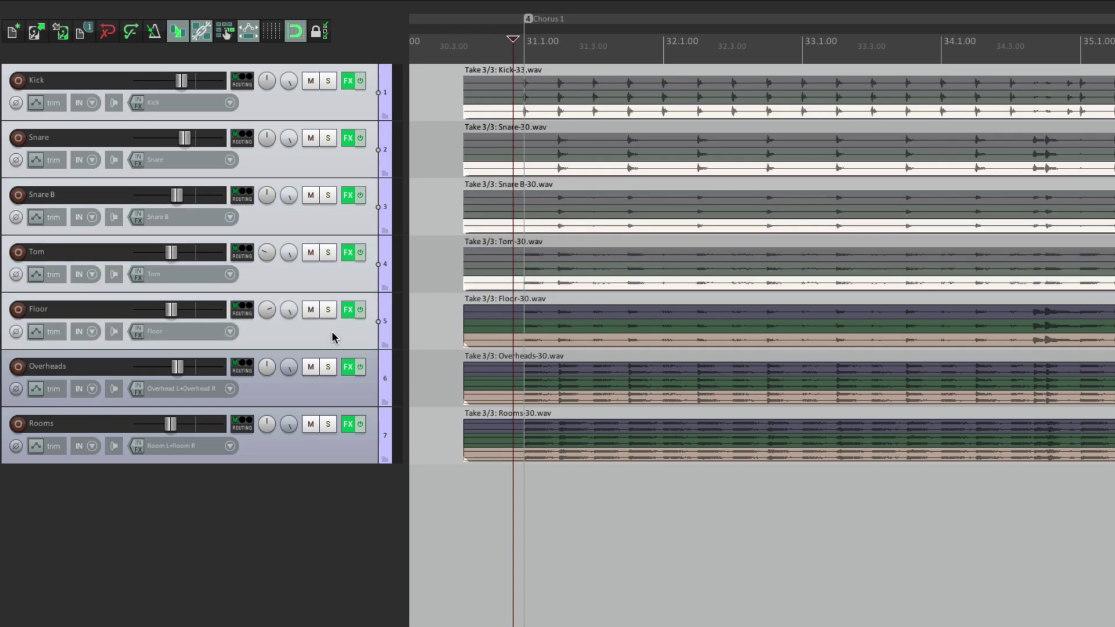
pyautogui.keyDown('ctrl'); pyautogui.click(334, 393); pyautogui.keyUp('ctrl')
pyautogui.keyDown('ctrl'); pyautogui.click(334, 452); pyautogui.keyUp('ctrl')
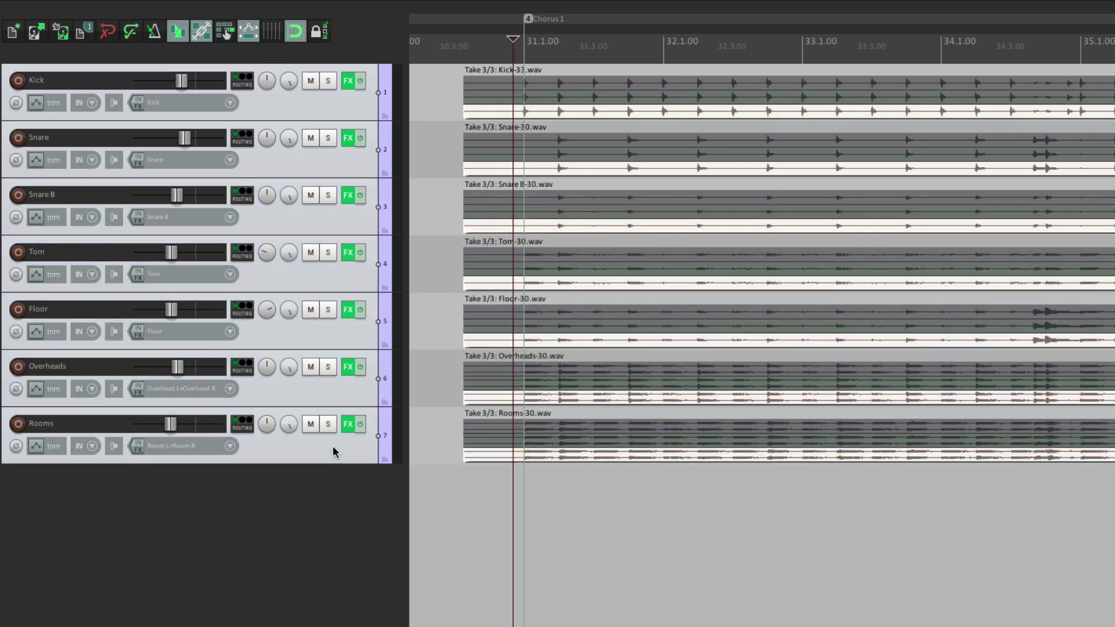
pyautogui.hotkey('ctrl', 'a')
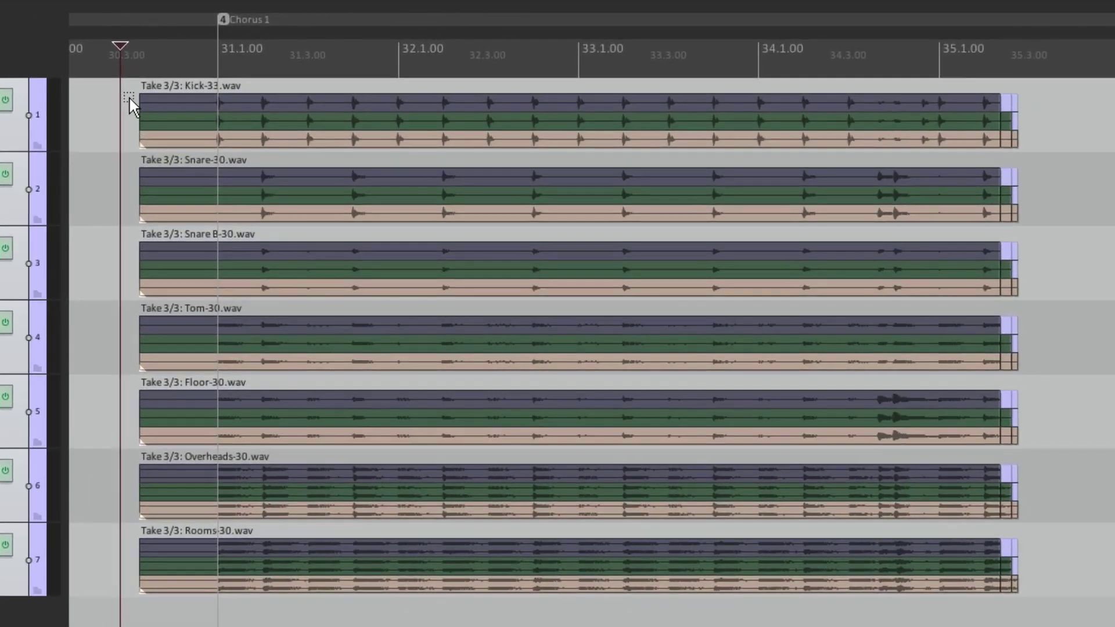
pyautogui.moveTo(129, 97); pyautogui.dragTo(1002, 586)
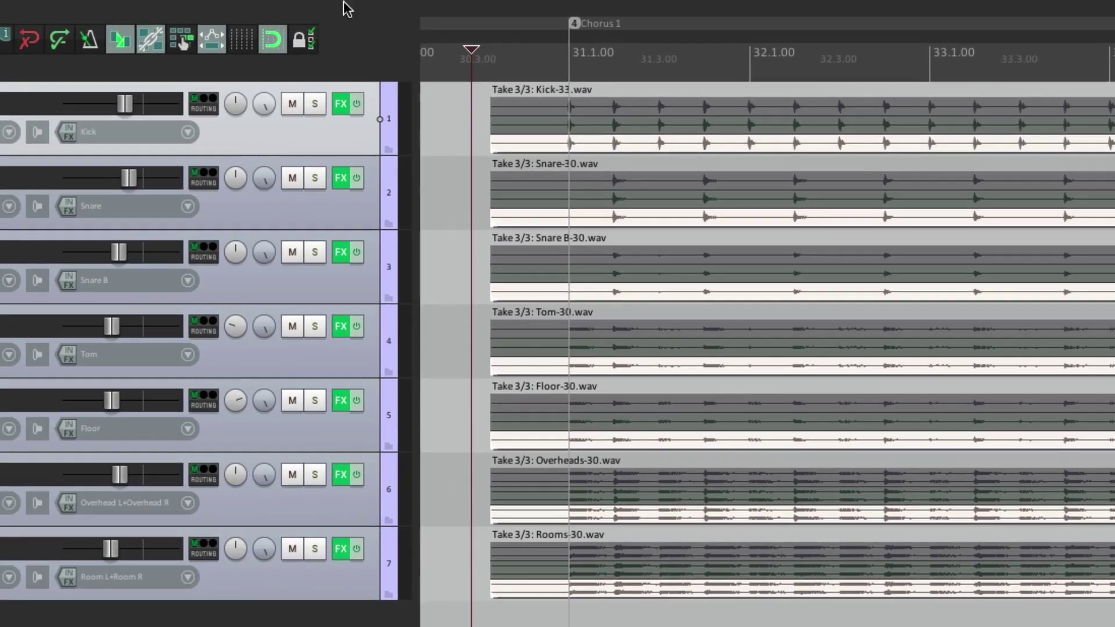
# Group the seven selected Take 3/3 drum items via Item > Group > Group items.
pyautogui.moveTo(301, 5)
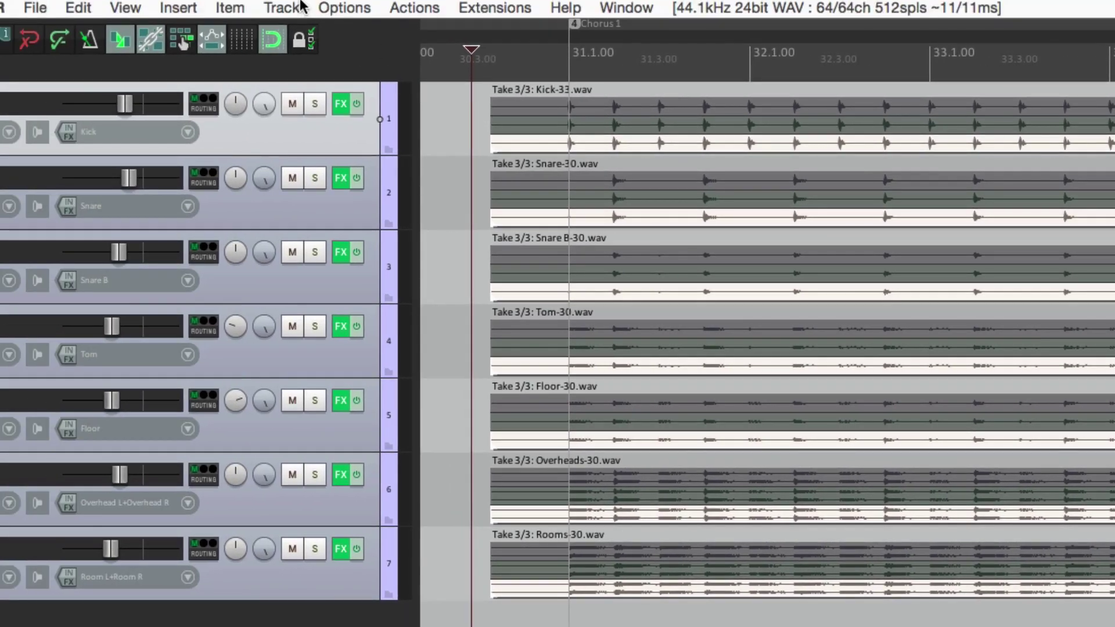
pyautogui.click(231, 11)
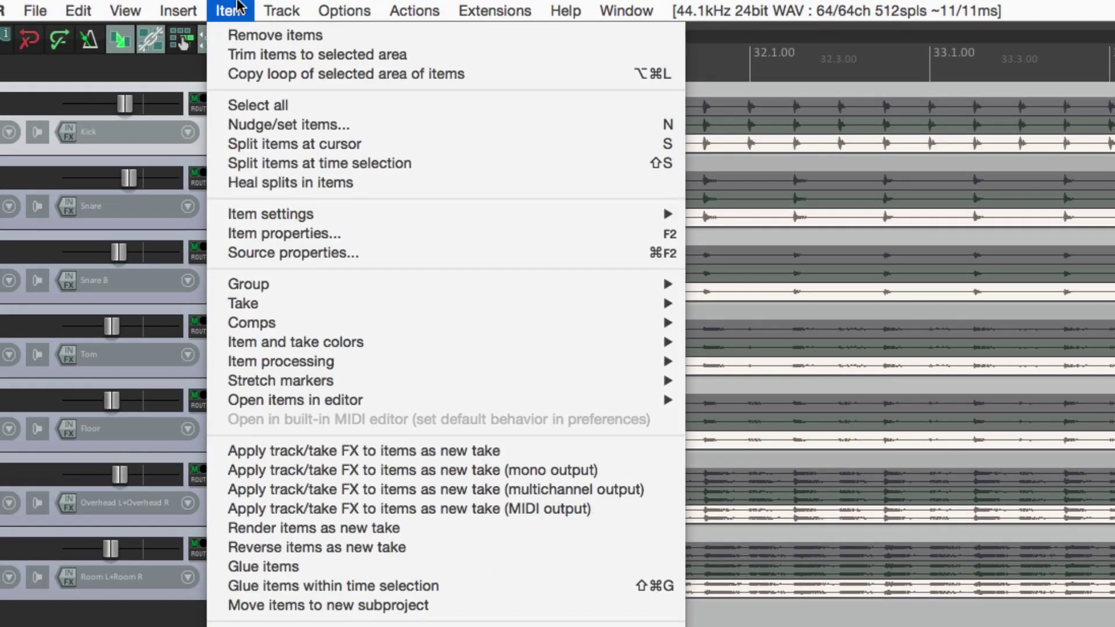
pyautogui.moveTo(217, 285)
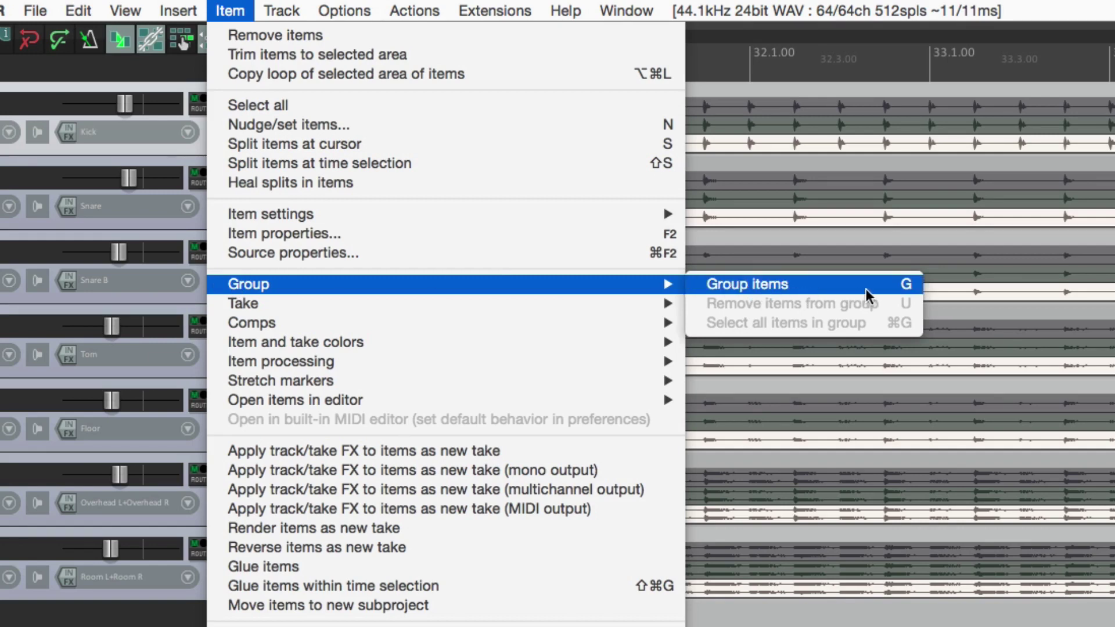
pyautogui.click(894, 286)
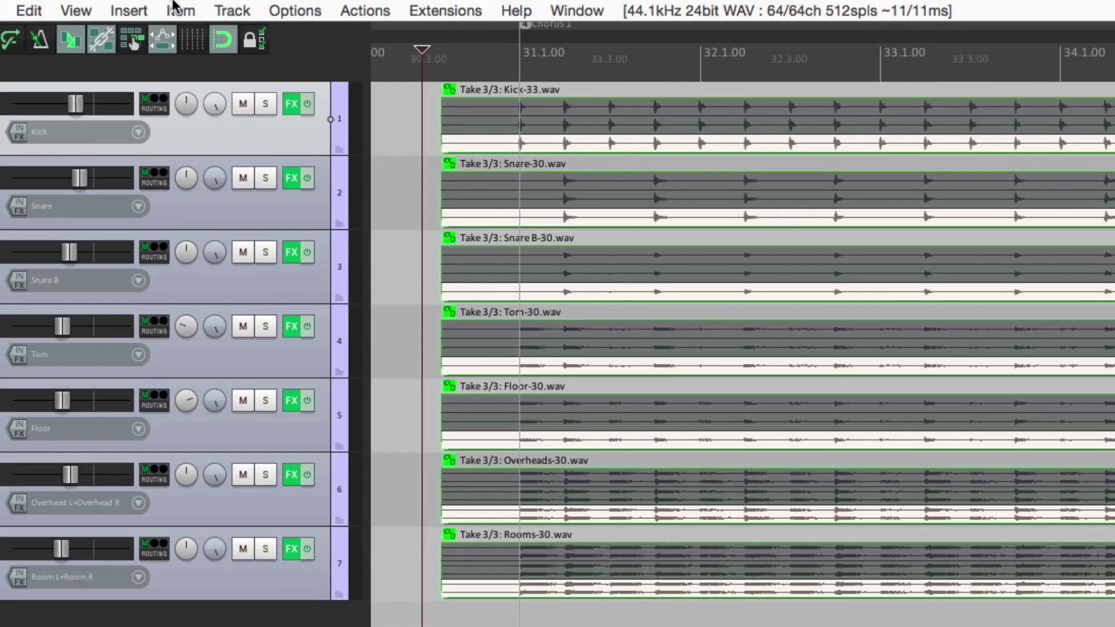
pyautogui.click(174, 9)
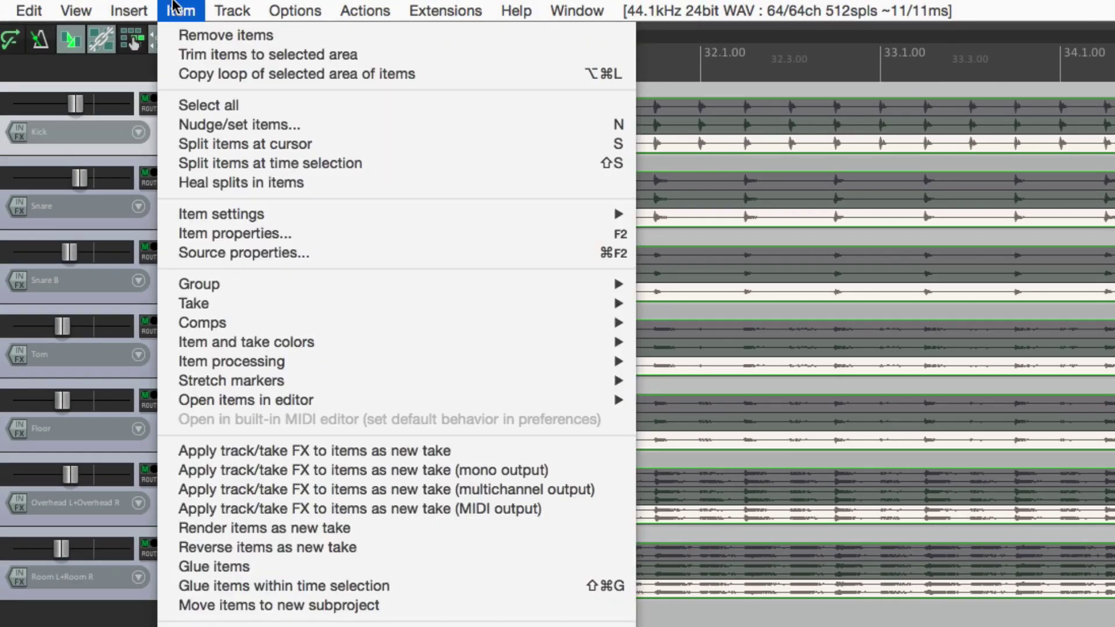
pyautogui.moveTo(182, 310)
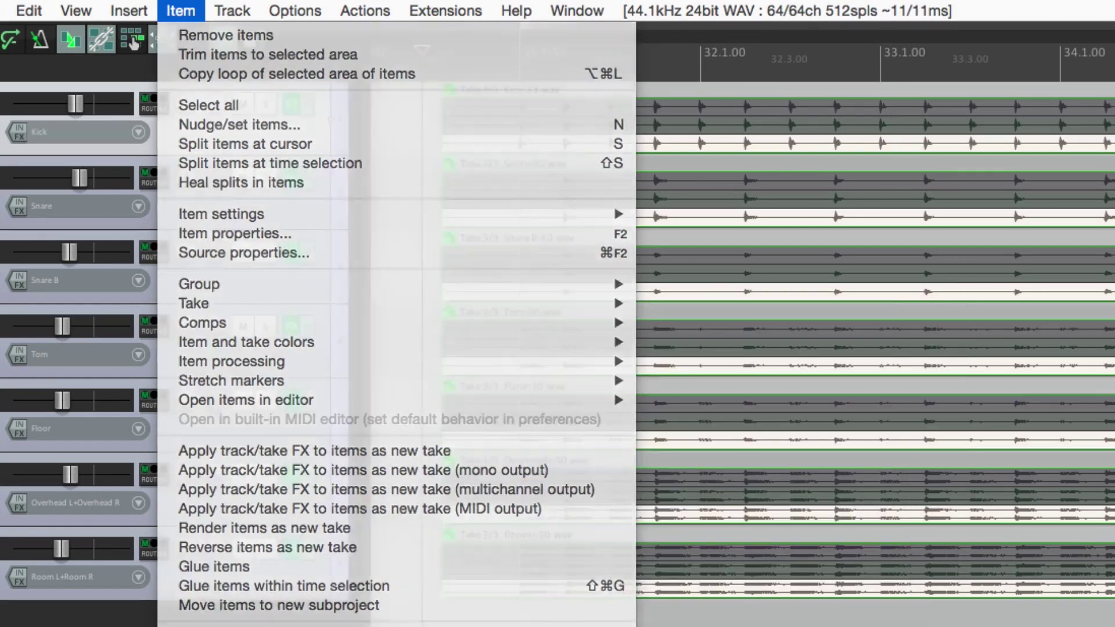
pyautogui.press('Escape')
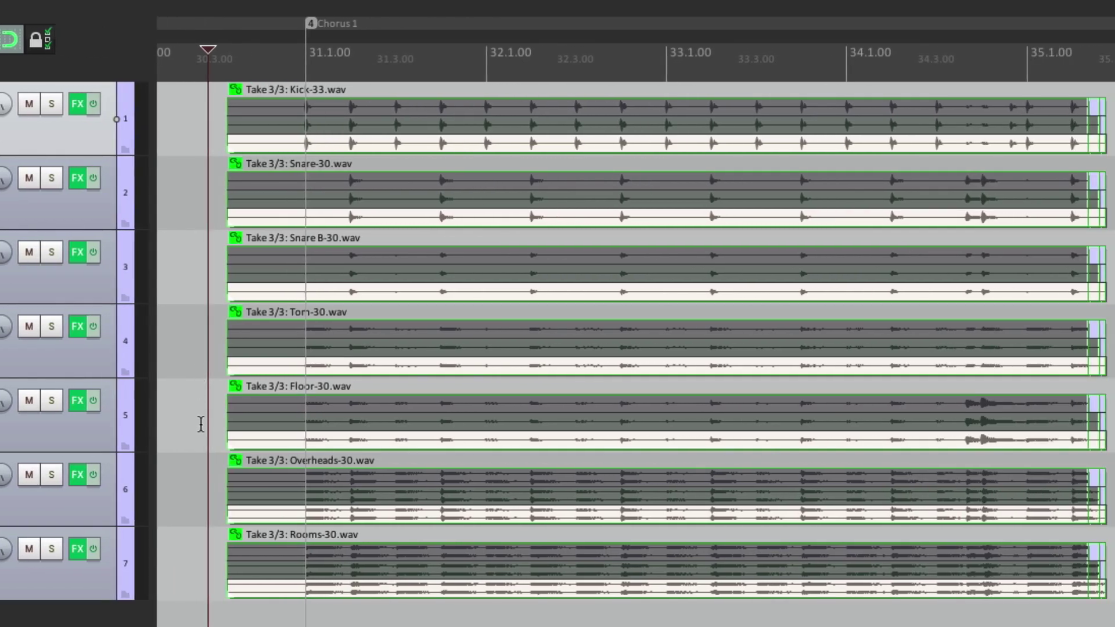
pyautogui.press('t')
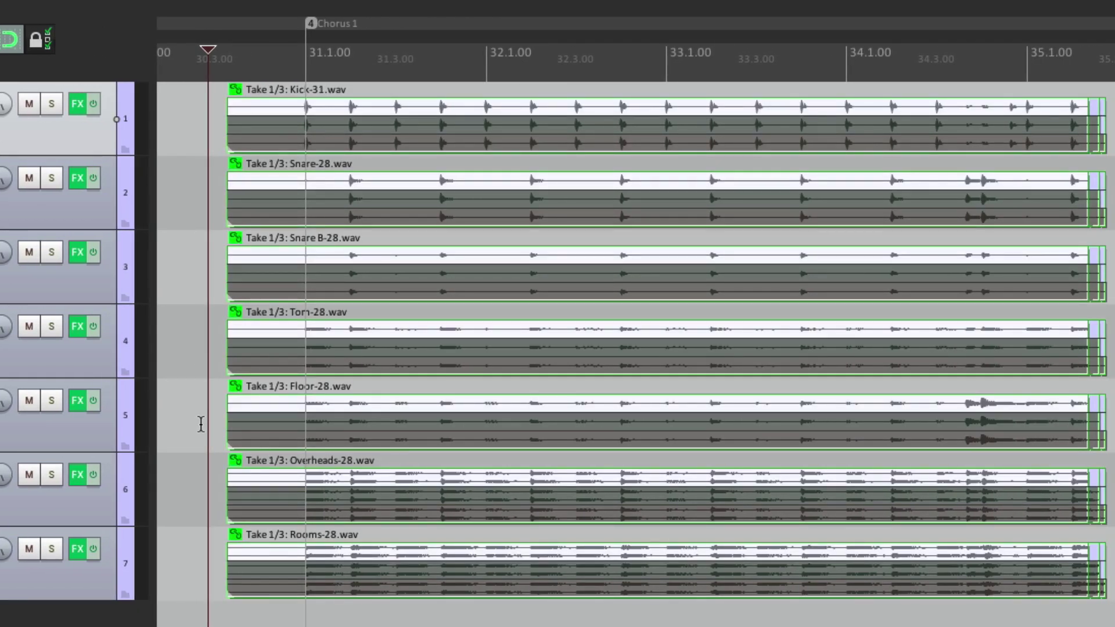
pyautogui.press('t')
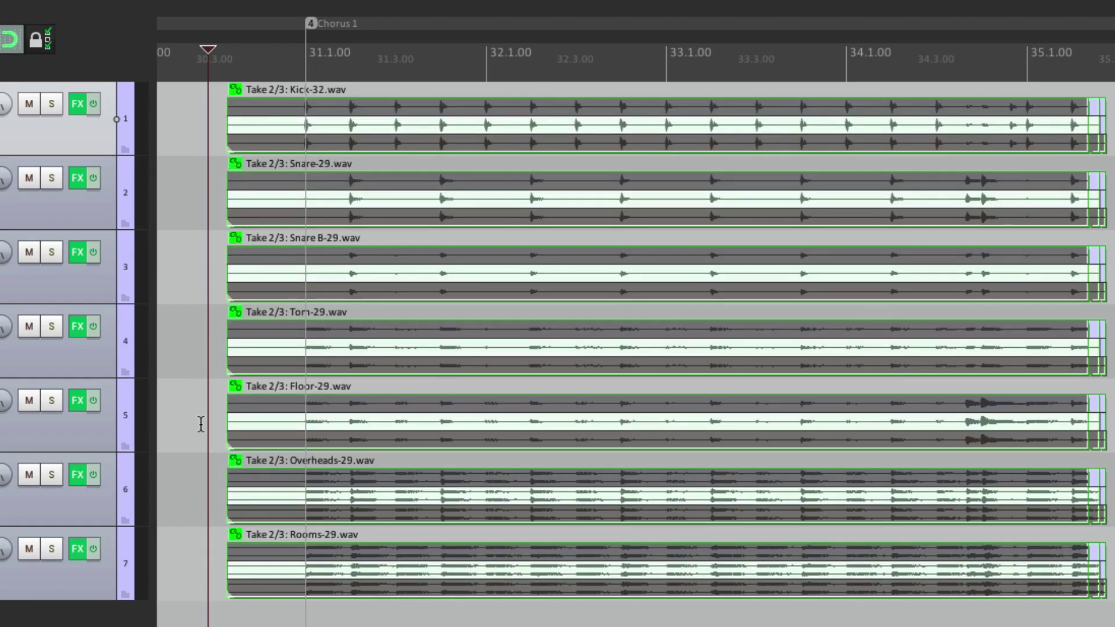
pyautogui.press('t')
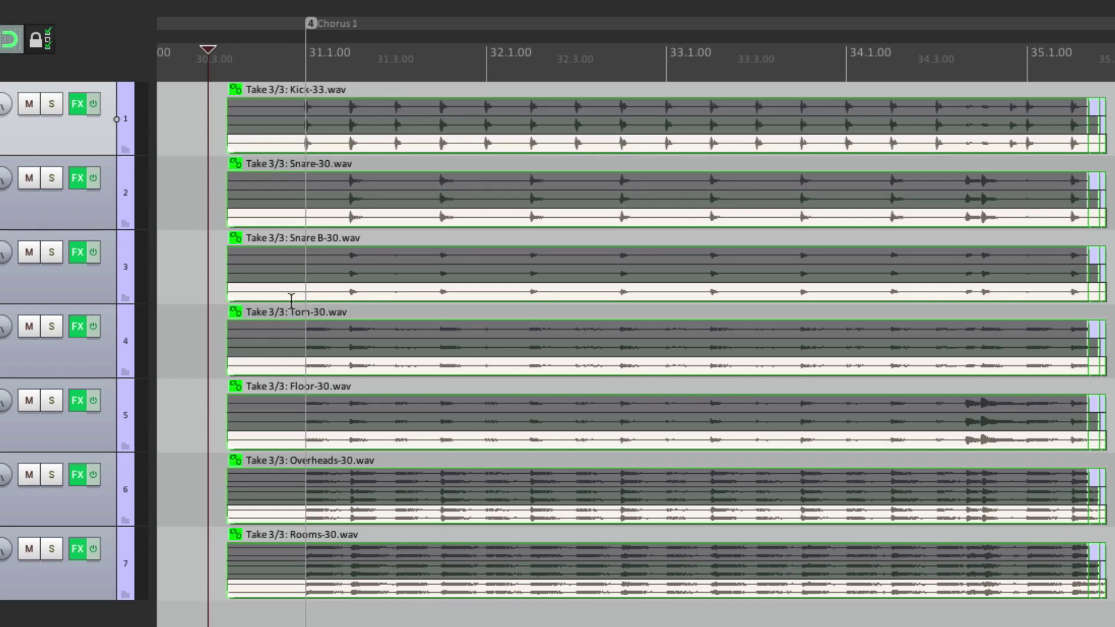
# Audition Kick's Take 1, return to Take 3/3, hide take lanes, and place the cursor before bar 31.
pyautogui.click(283, 108)
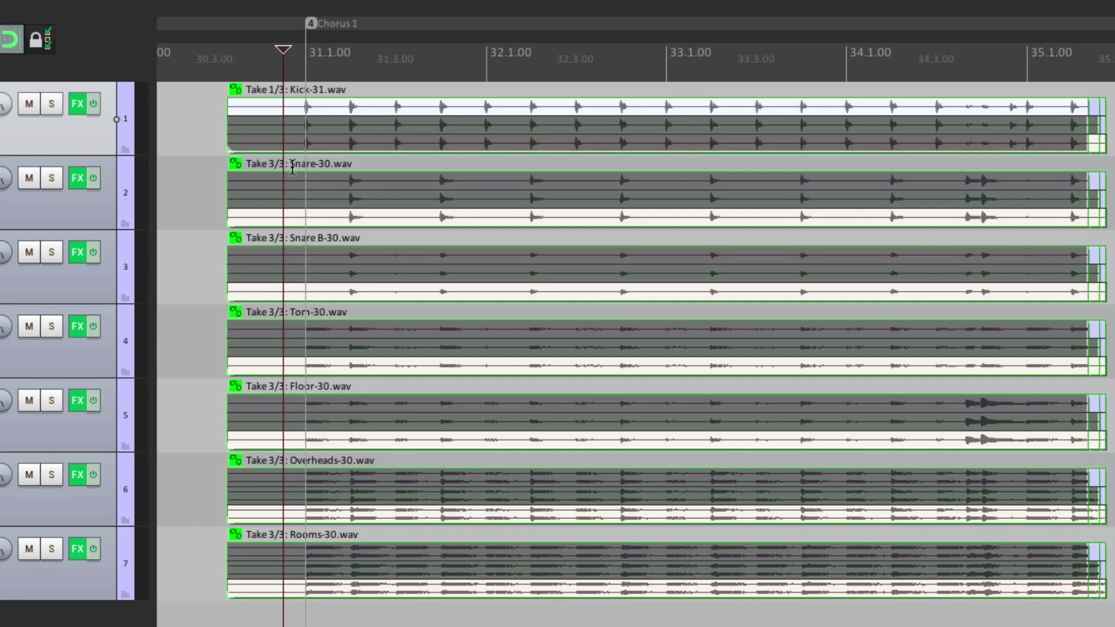
pyautogui.click(274, 137)
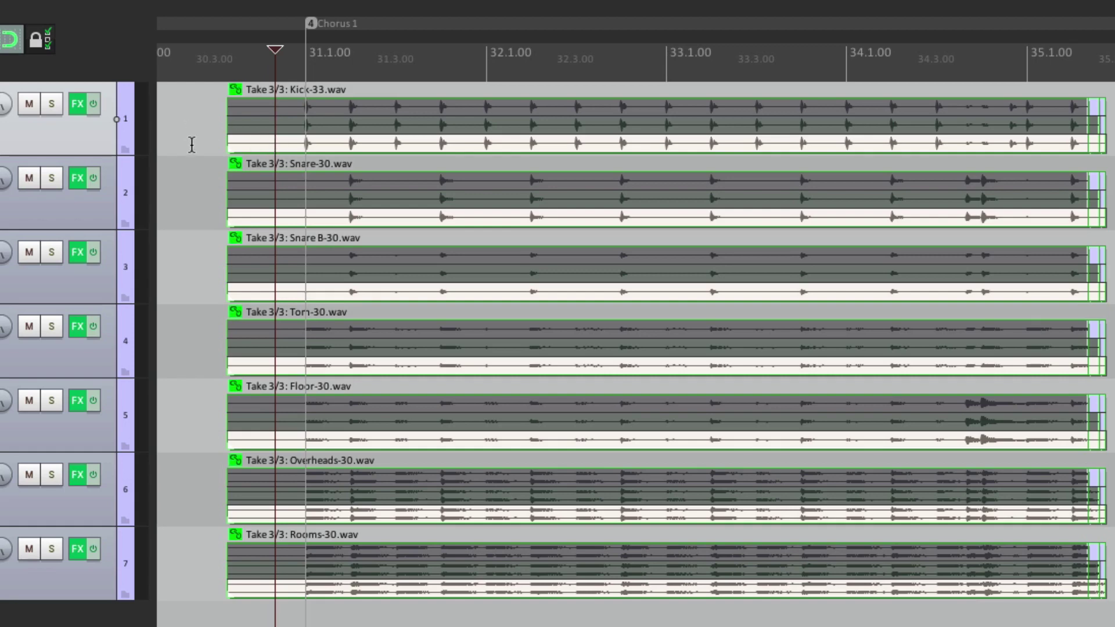
pyautogui.click(82, 9)
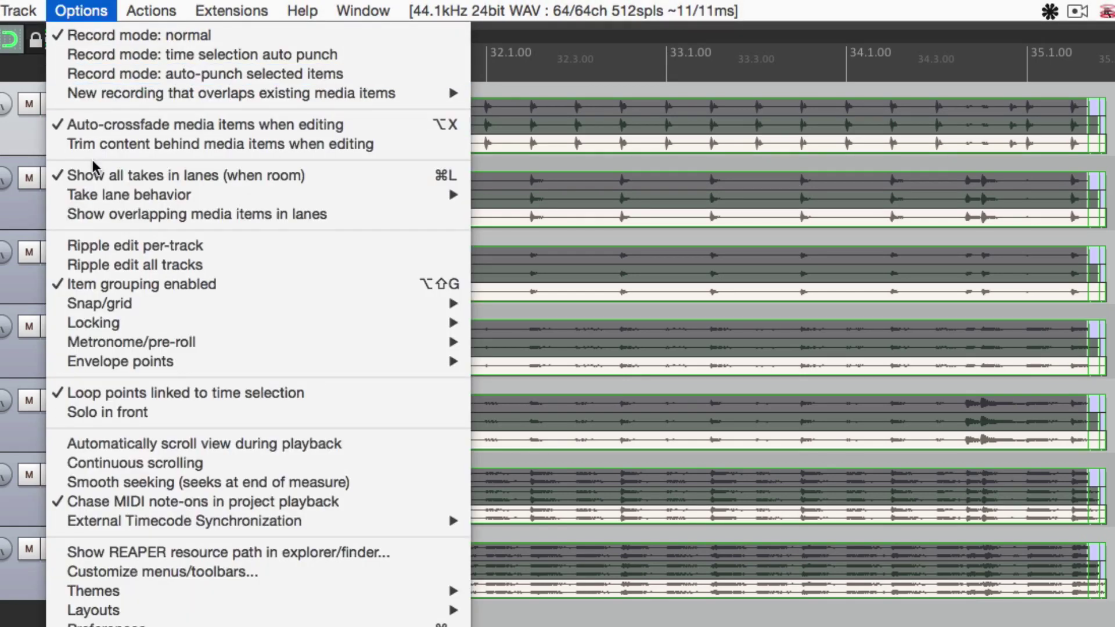
pyautogui.click(60, 174)
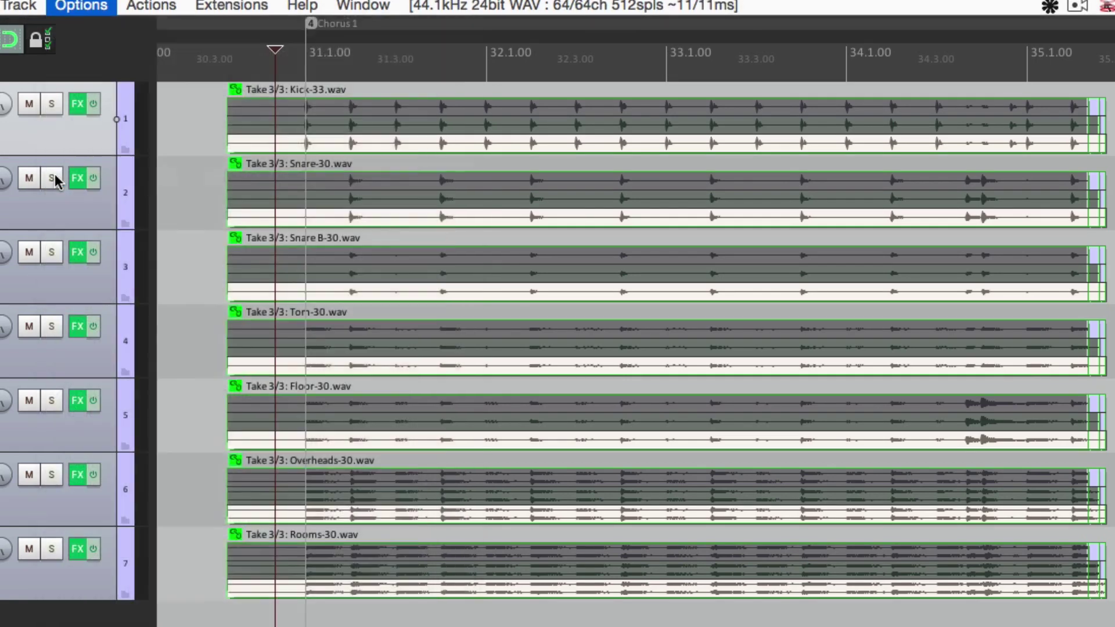
pyautogui.click(286, 116)
pyautogui.click(323, 182)
pyautogui.click(266, 190)
pyautogui.click(309, 258)
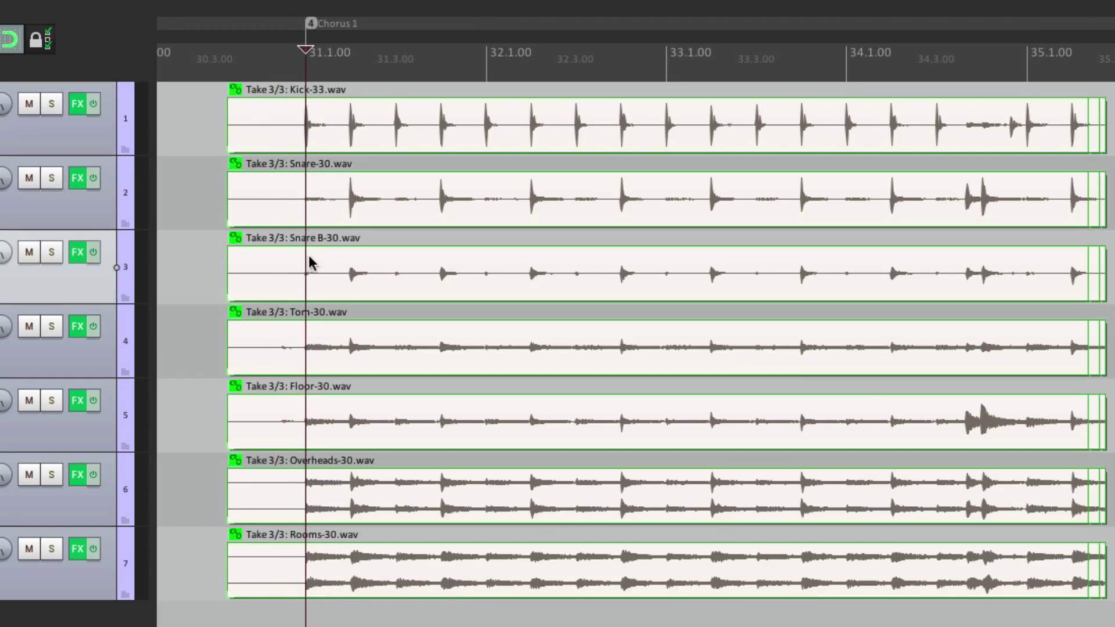
pyautogui.click(378, 329)
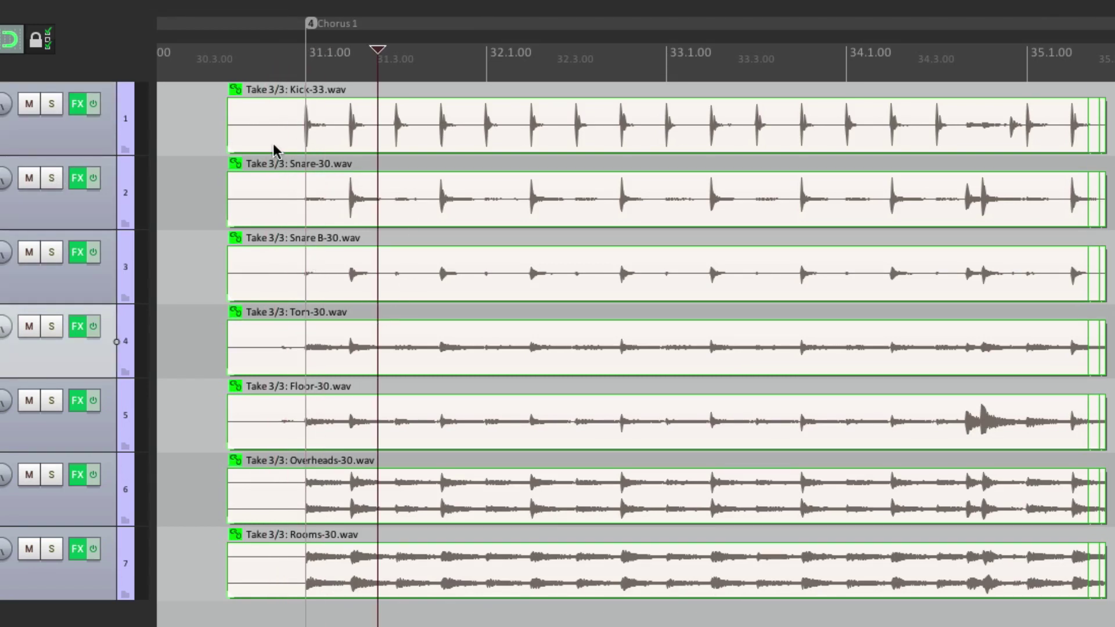
pyautogui.press('t')
pyautogui.press('t')
pyautogui.press('t')
pyautogui.hotkey('ctrl', 'p')
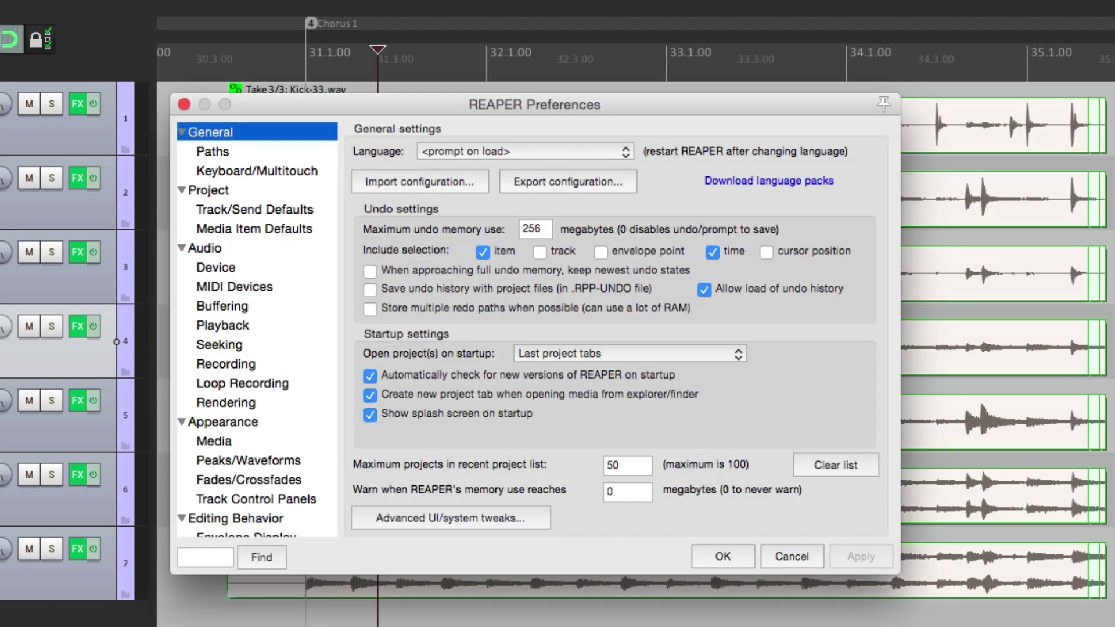
pyautogui.click(295, 230)
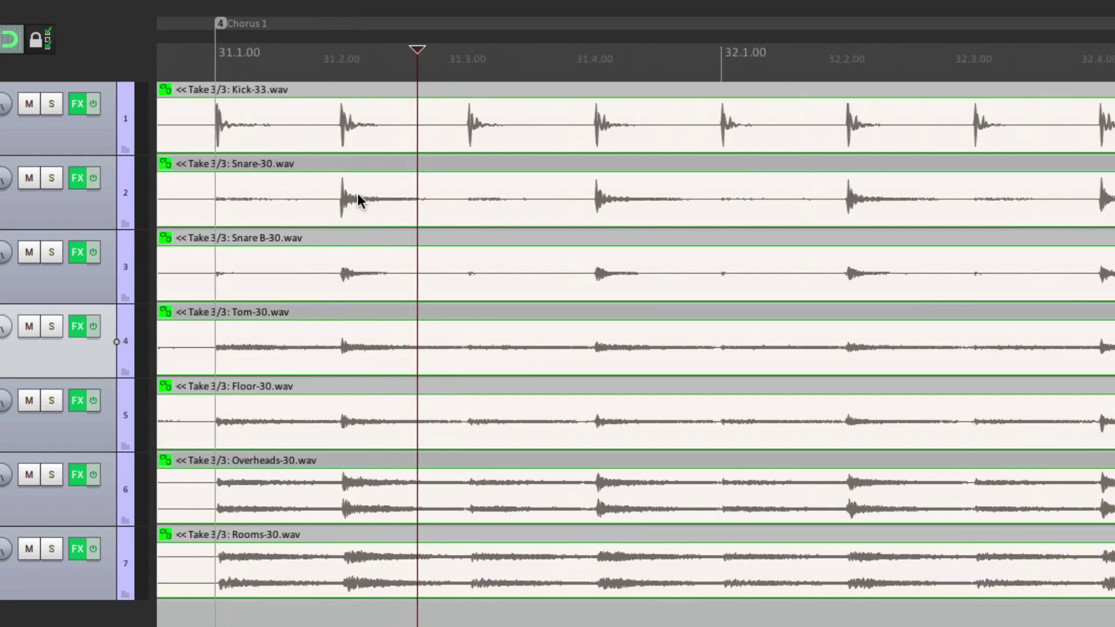
pyautogui.scroll(6, 357, 196)
# Test-split the seven drum items, then enable Overlap and crossfade items when splitting.
pyautogui.scroll(2, 646, 258)
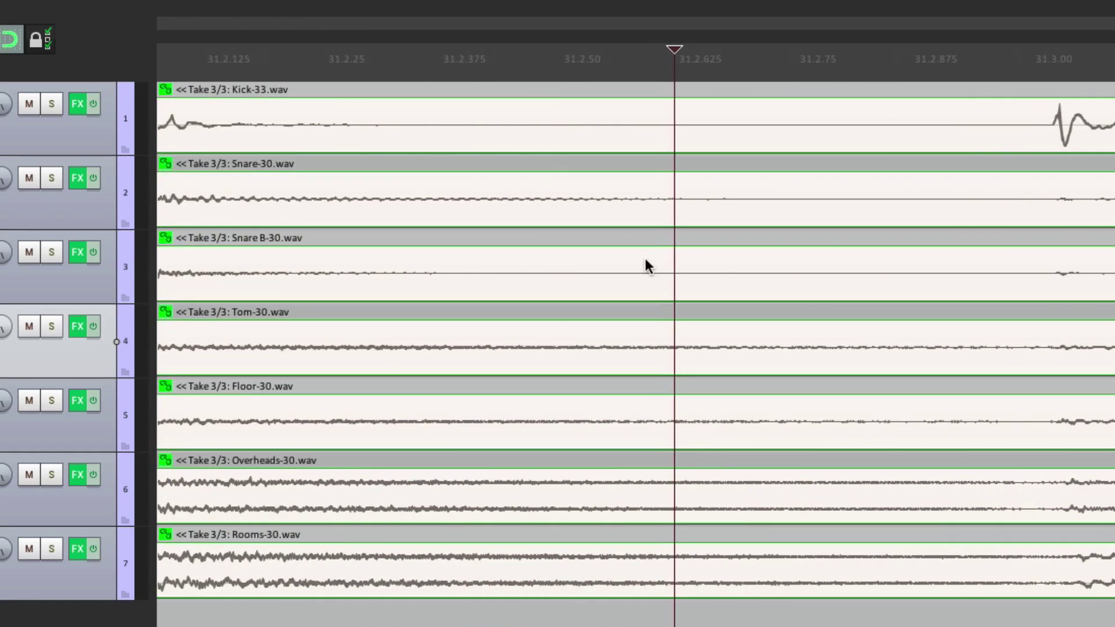
pyautogui.click(747, 199)
pyautogui.press('s')
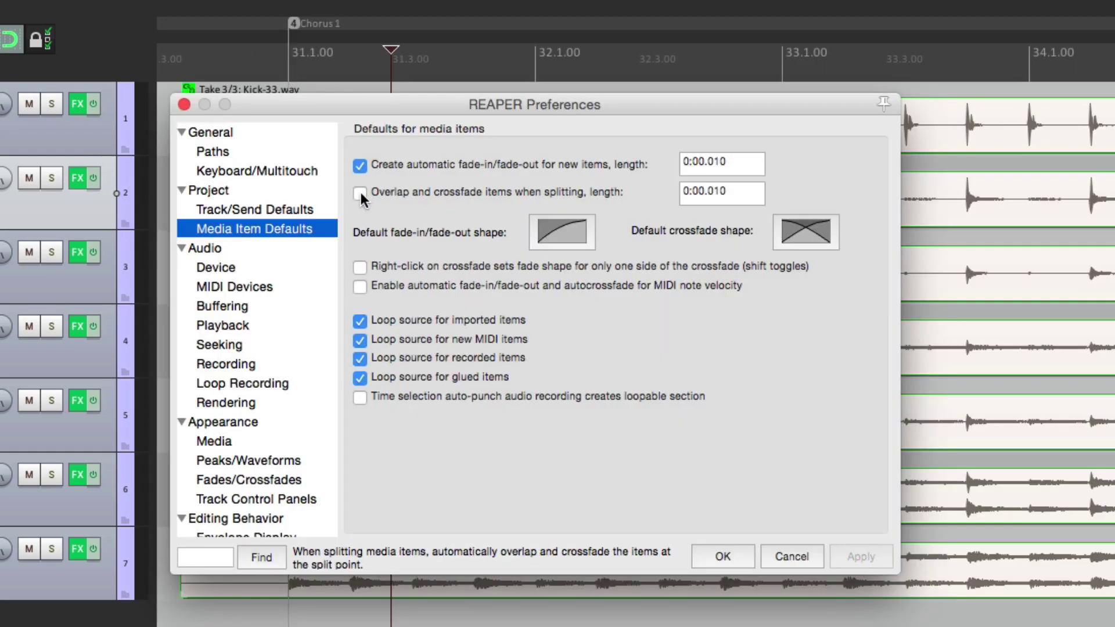
pyautogui.click(361, 194)
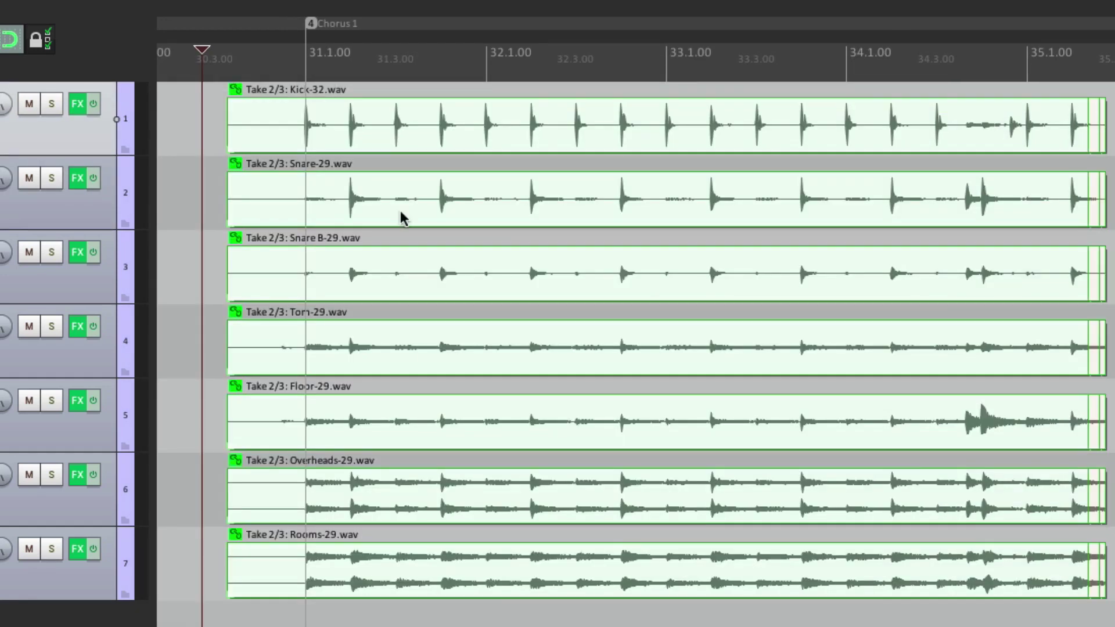
# Split the grouped drum items at seven points from bar 31 through bar 35, including 32.1.00.
pyautogui.click(388, 134)
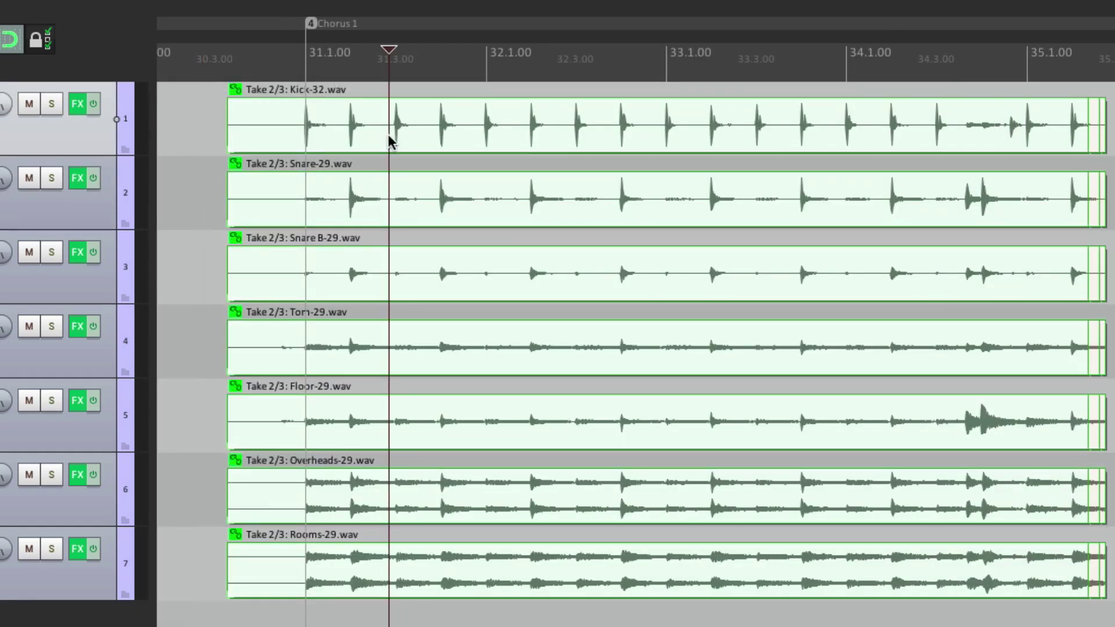
pyautogui.press('s')
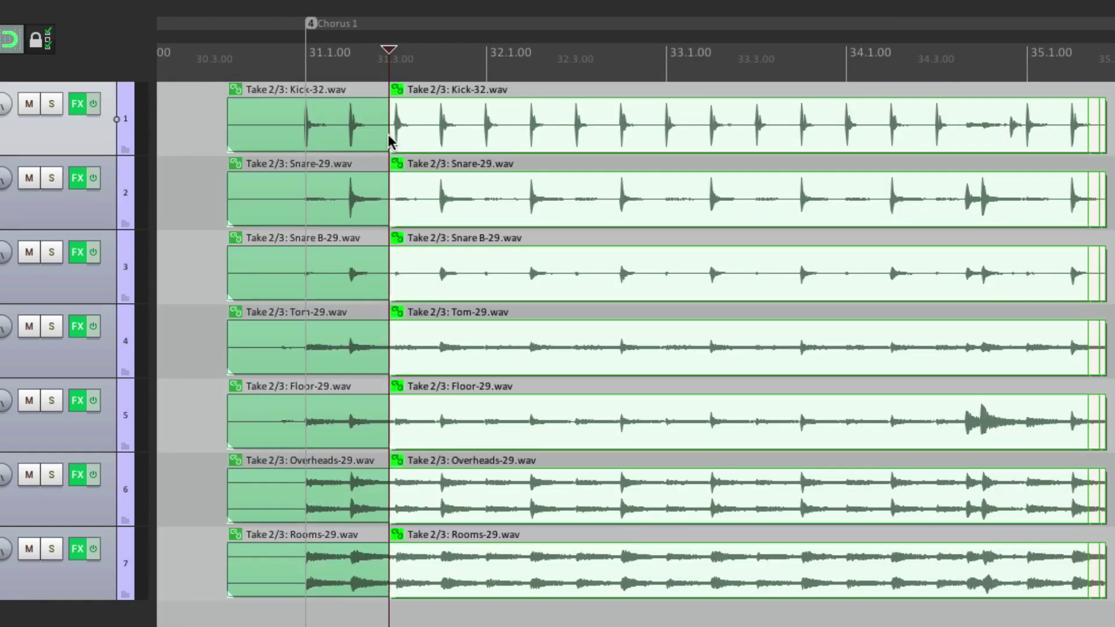
pyautogui.click(479, 127)
pyautogui.press('s')
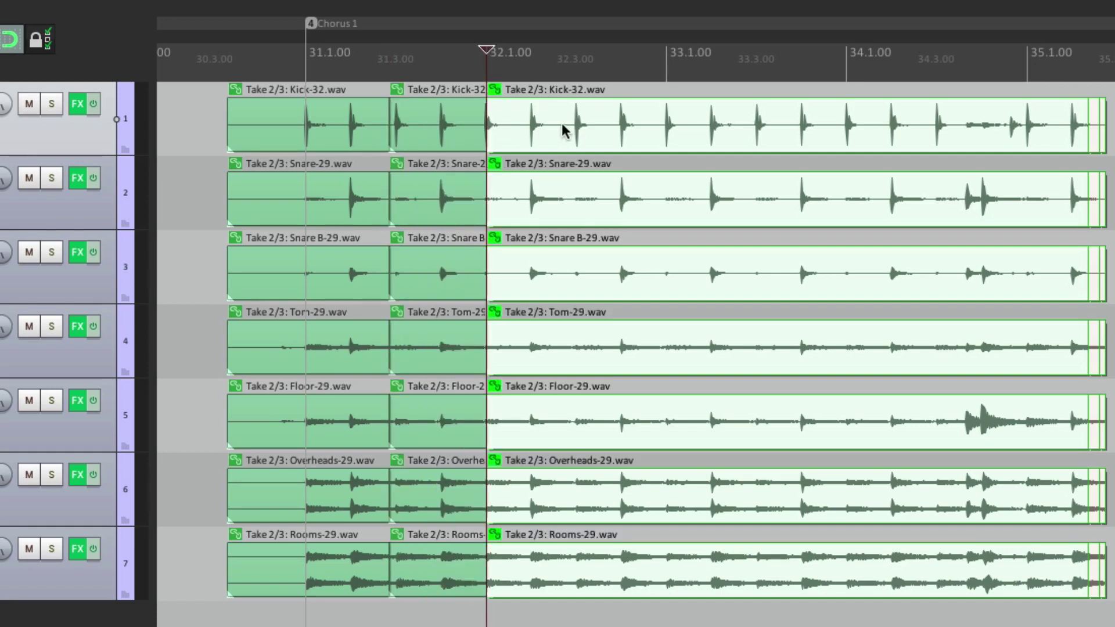
pyautogui.click(564, 126)
pyautogui.press('s')
pyautogui.click(657, 128)
pyautogui.press('s')
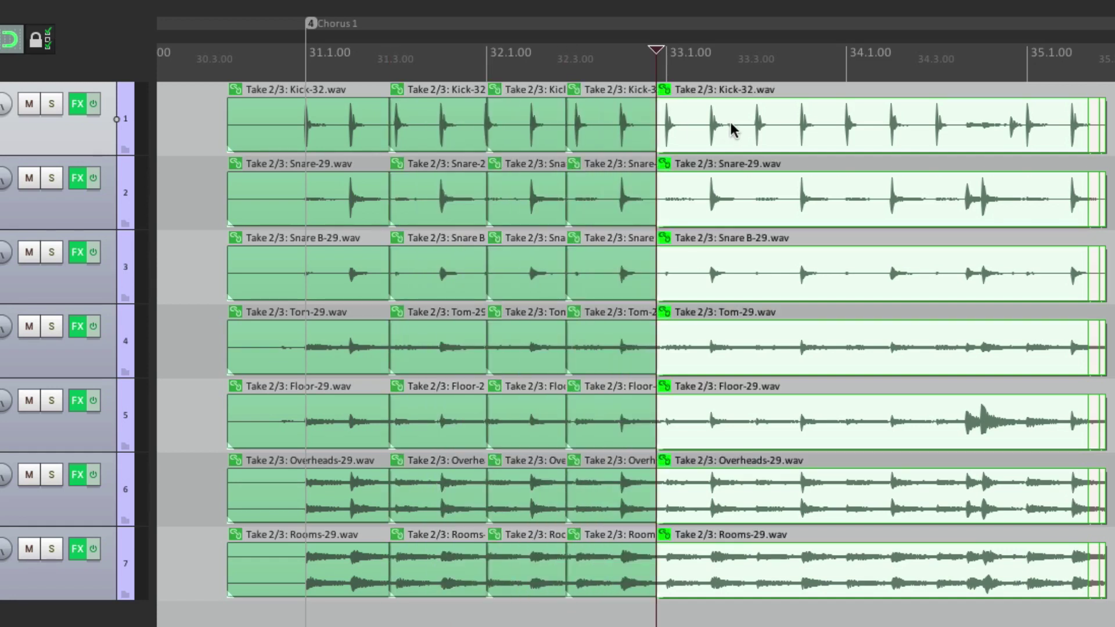
pyautogui.click(740, 127)
pyautogui.press('s')
pyautogui.click(832, 132)
pyautogui.press('s')
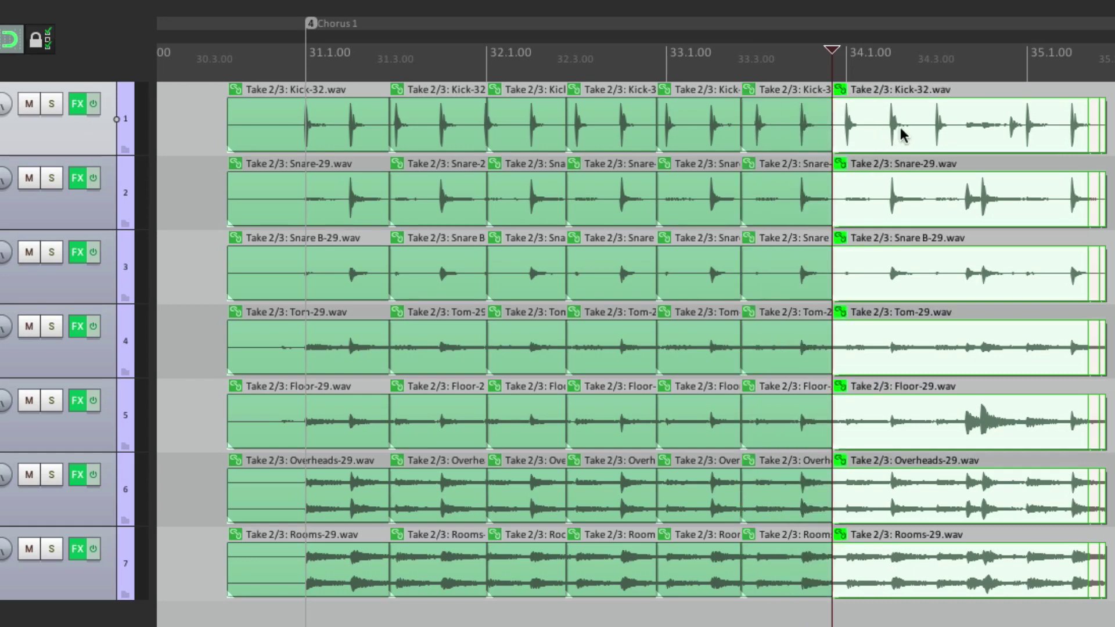
pyautogui.click(923, 133)
pyautogui.press('s')
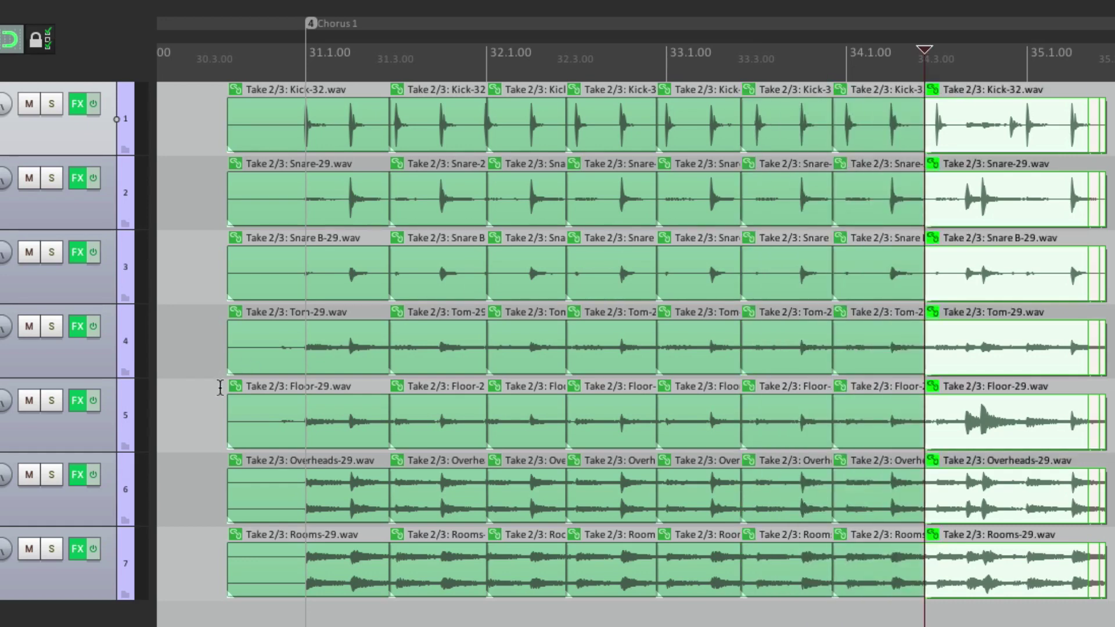
# Drag one split's crossfade later so it shifts on all seven tracks.
pyautogui.click(201, 406)
pyautogui.scroll(12, 381, 127)
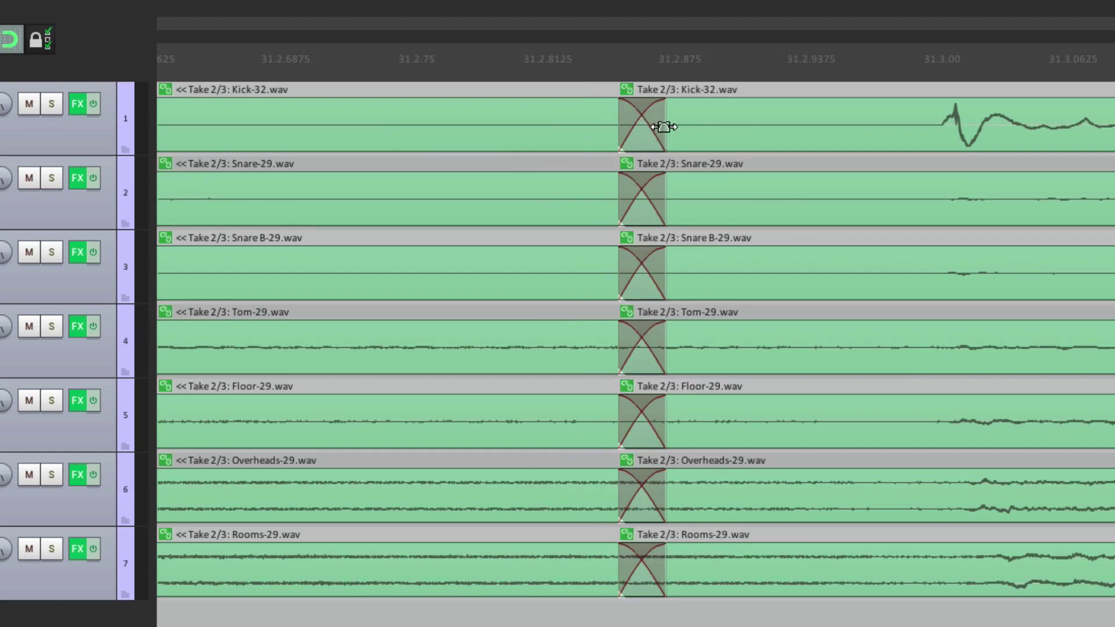
pyautogui.moveTo(664, 127); pyautogui.dragTo(905, 154)
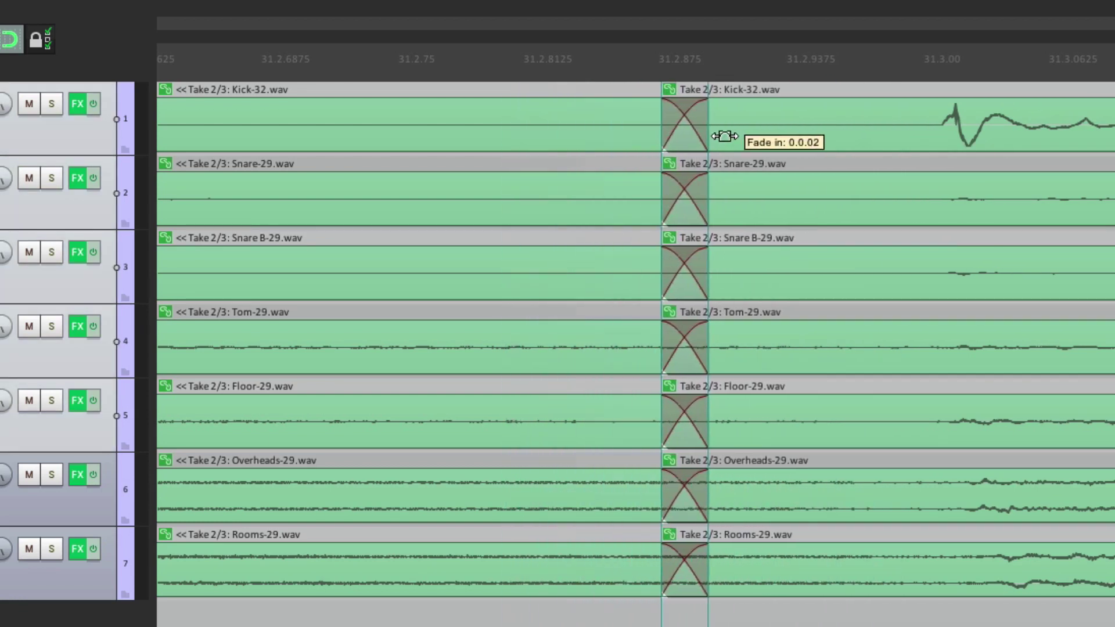
pyautogui.scroll(-10, 770, 199)
# Set the first bar piece on all seven tracks to take 1 and audition it.
pyautogui.click(206, 569)
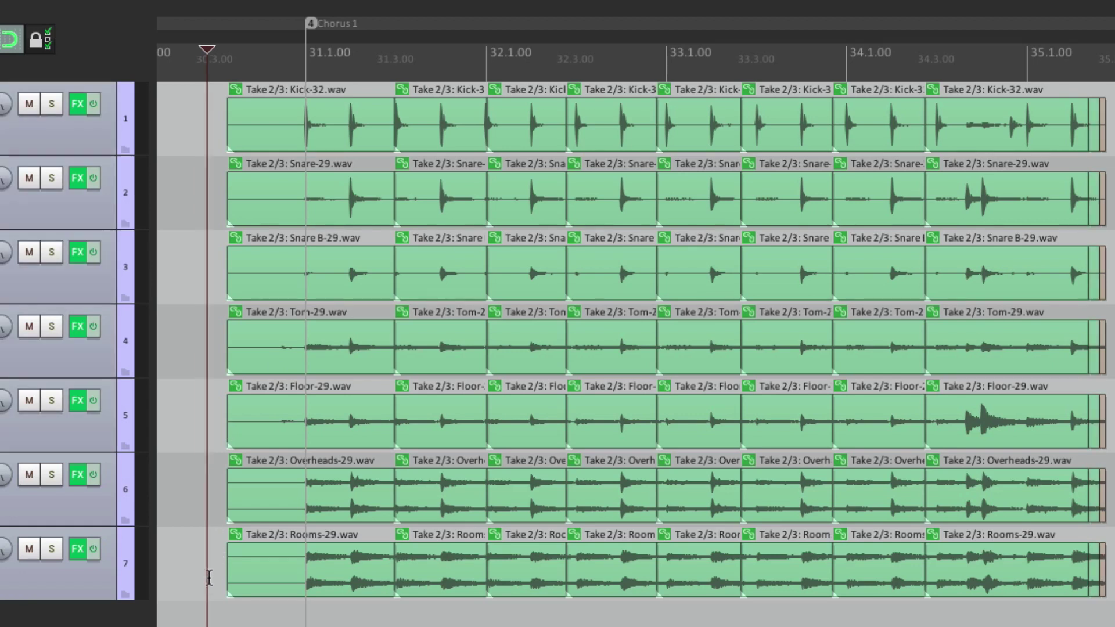
pyautogui.click(278, 119)
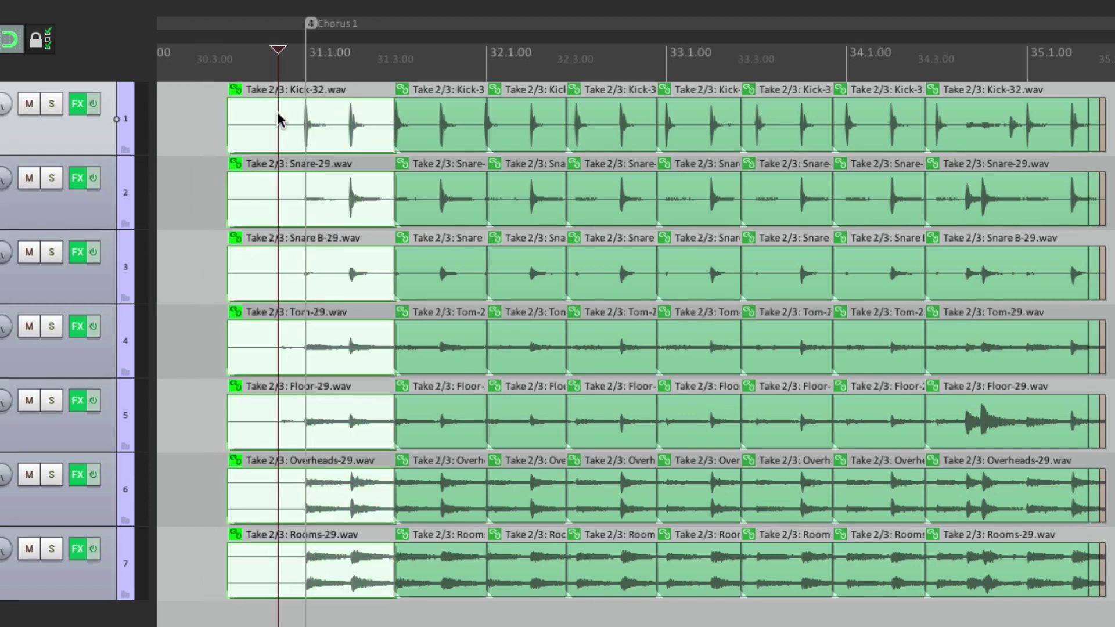
pyautogui.hotkey('shift', 't')
pyautogui.press('space')
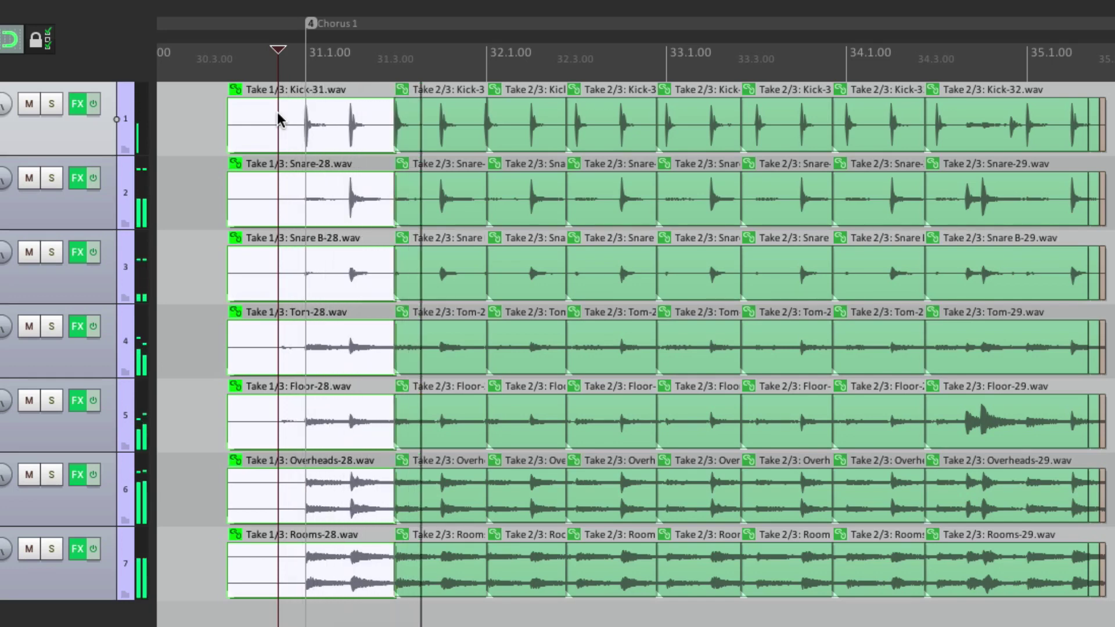
pyautogui.press('space')
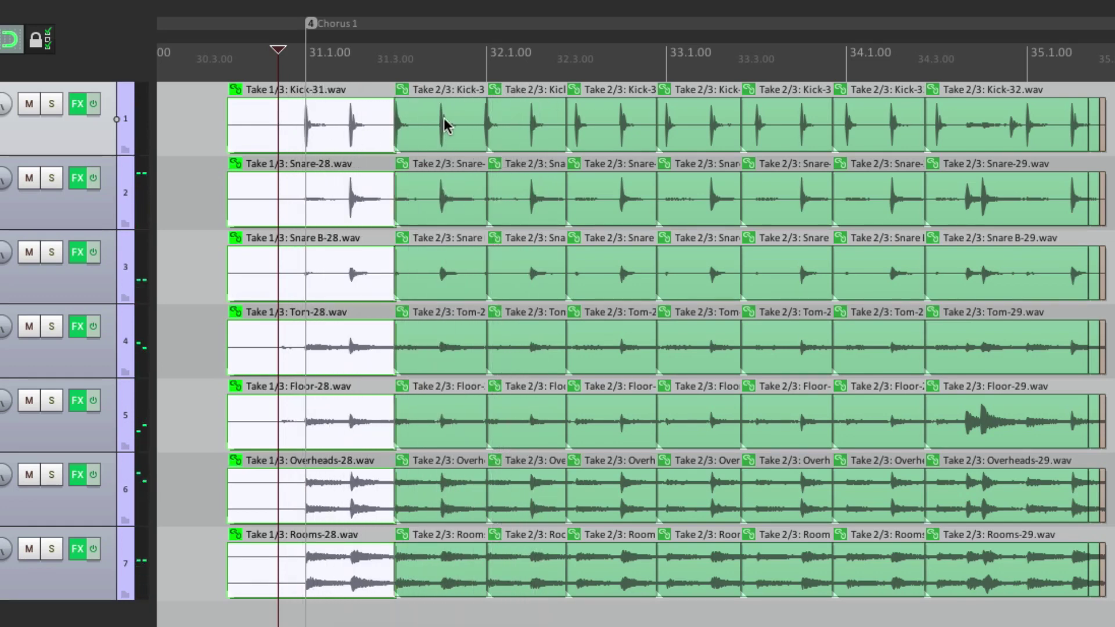
# Switch the later bar pieces to takes 1 and 3, then deselect everything.
pyautogui.click(445, 125)
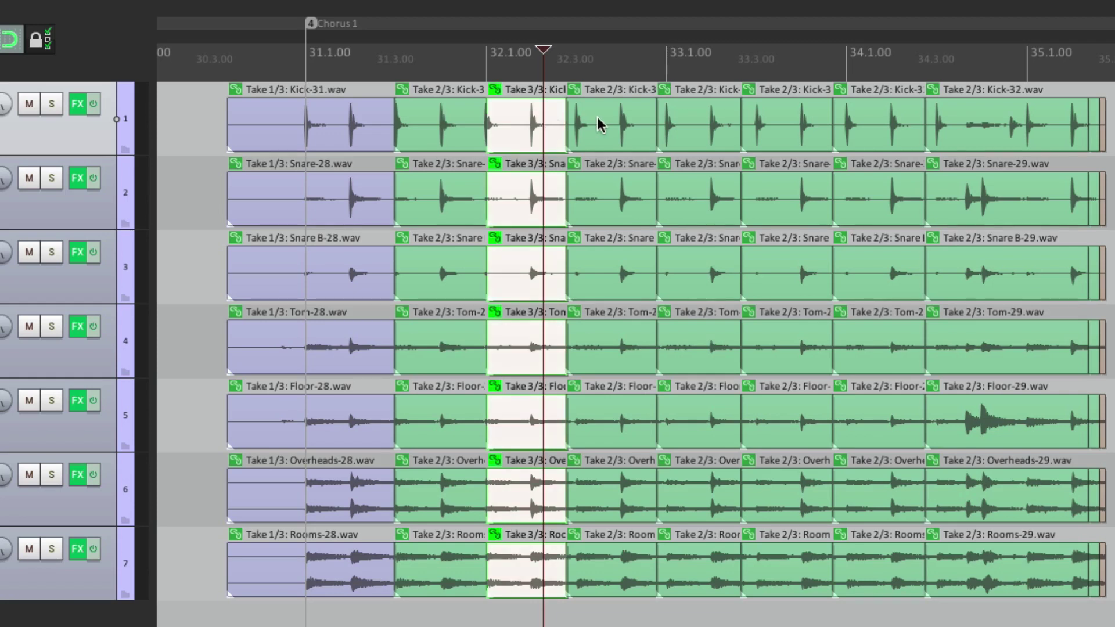
pyautogui.click(596, 119)
pyautogui.click(680, 124)
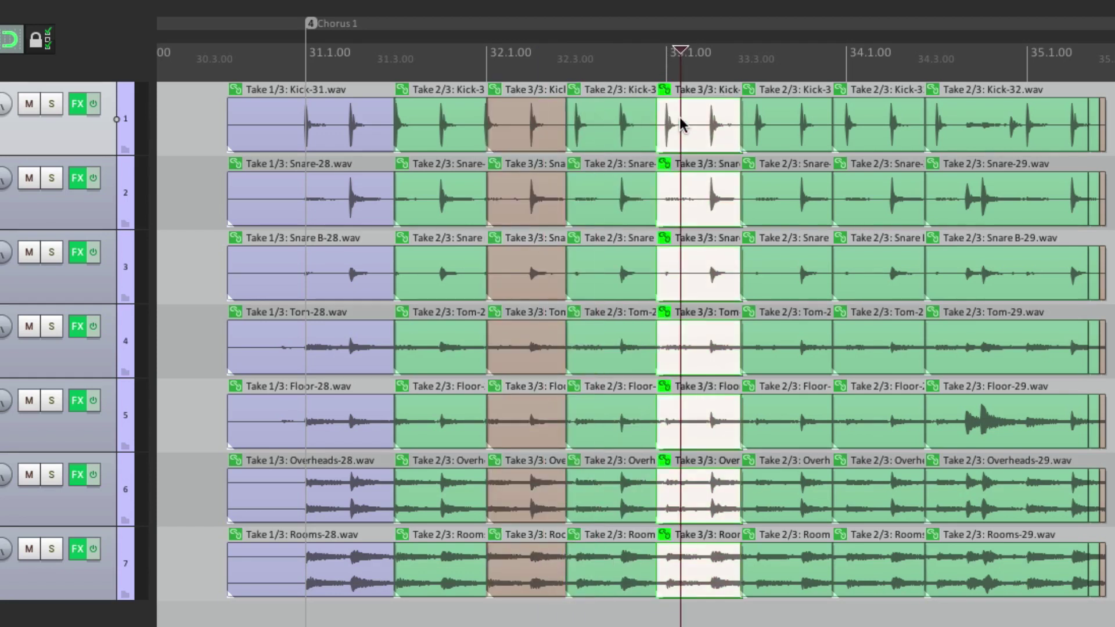
pyautogui.press('t')
pyautogui.click(781, 123)
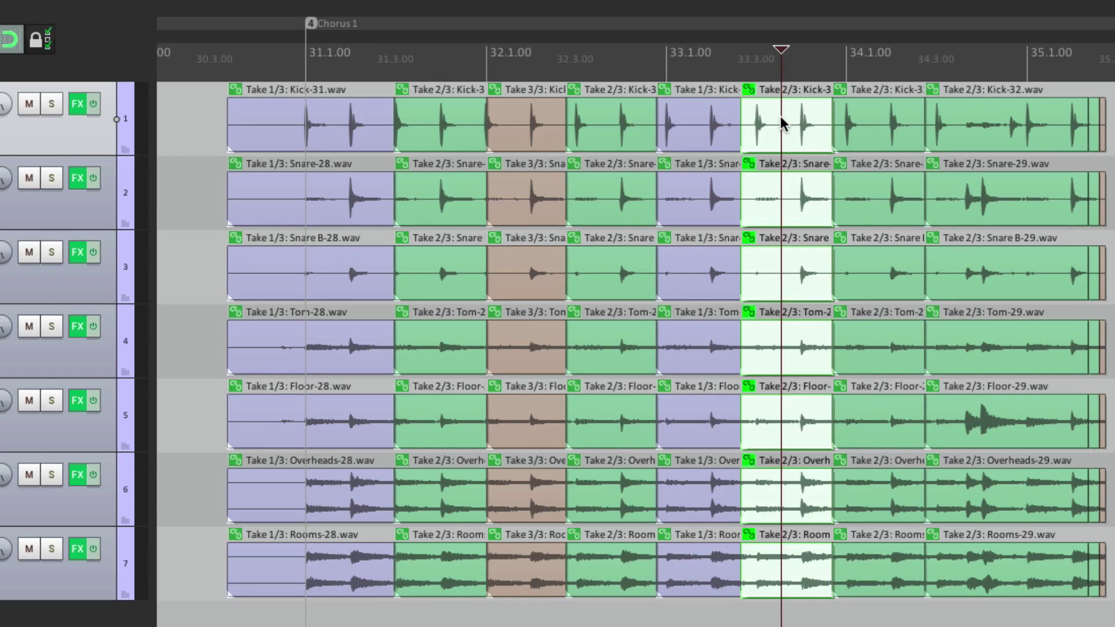
pyautogui.click(866, 122)
pyautogui.press('t')
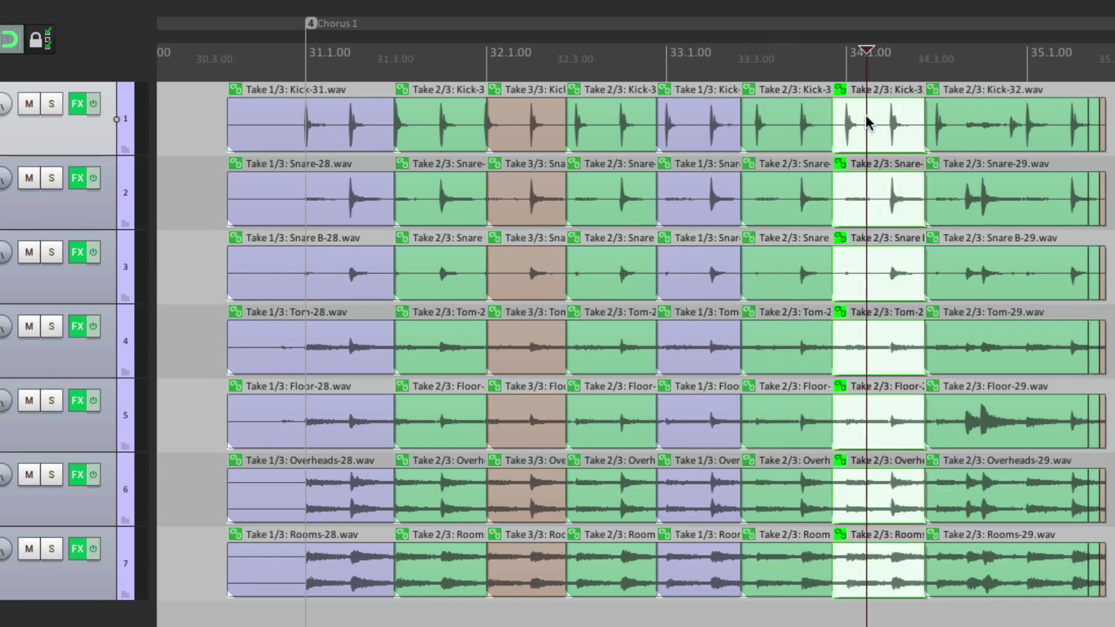
pyautogui.click(951, 122)
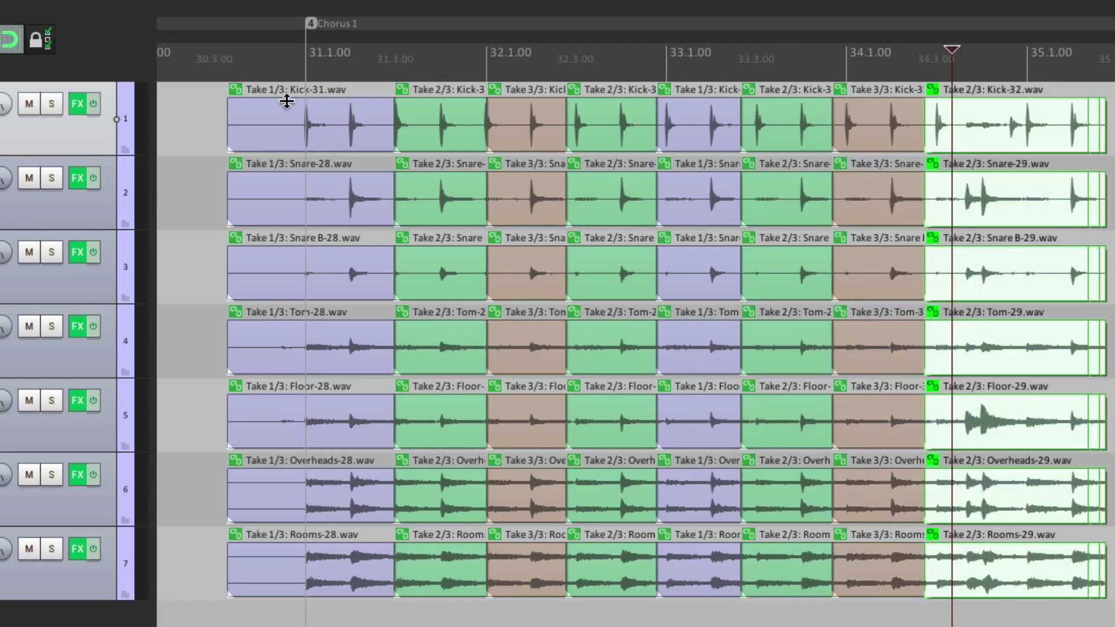
pyautogui.click(214, 127)
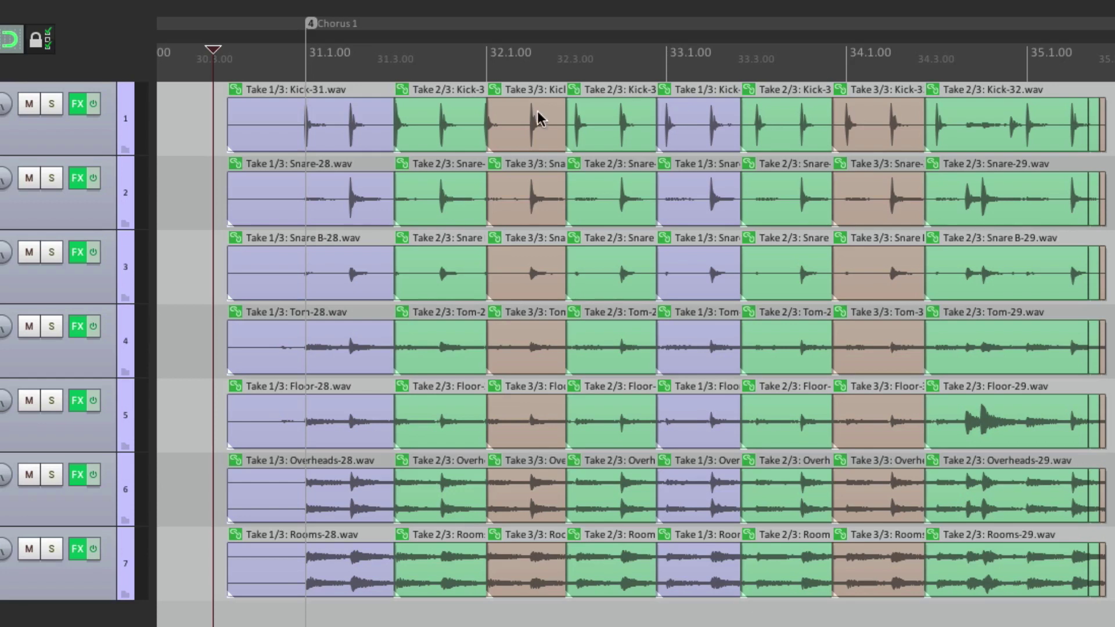
# Play the comp from just before bar 31, select the second bar piece, and replay.
pyautogui.click(286, 65)
pyautogui.press('space')
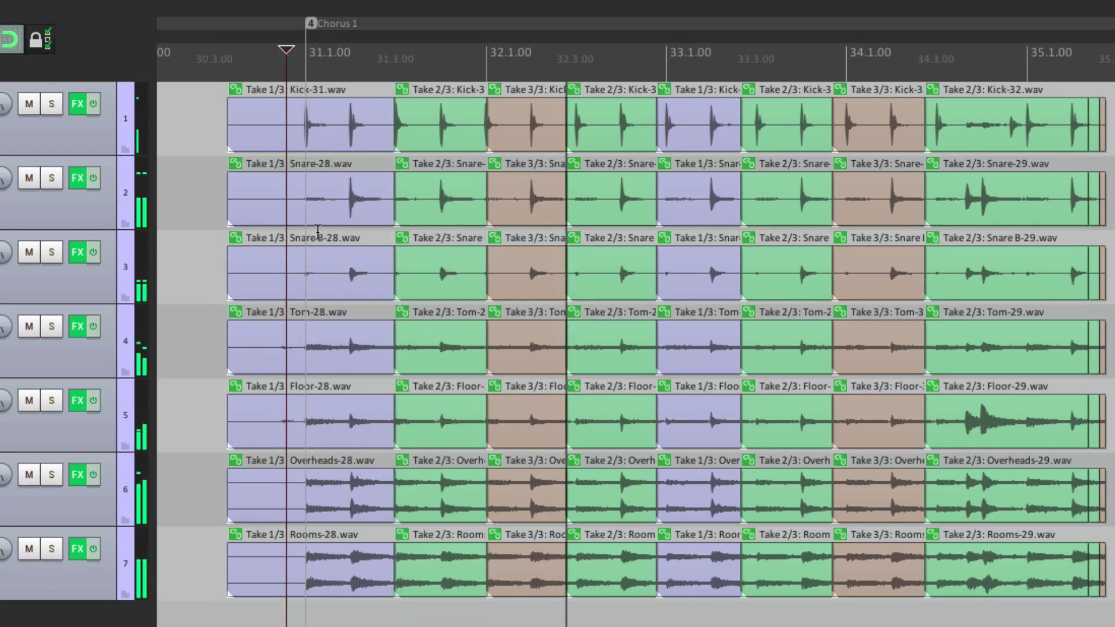
pyautogui.press('space')
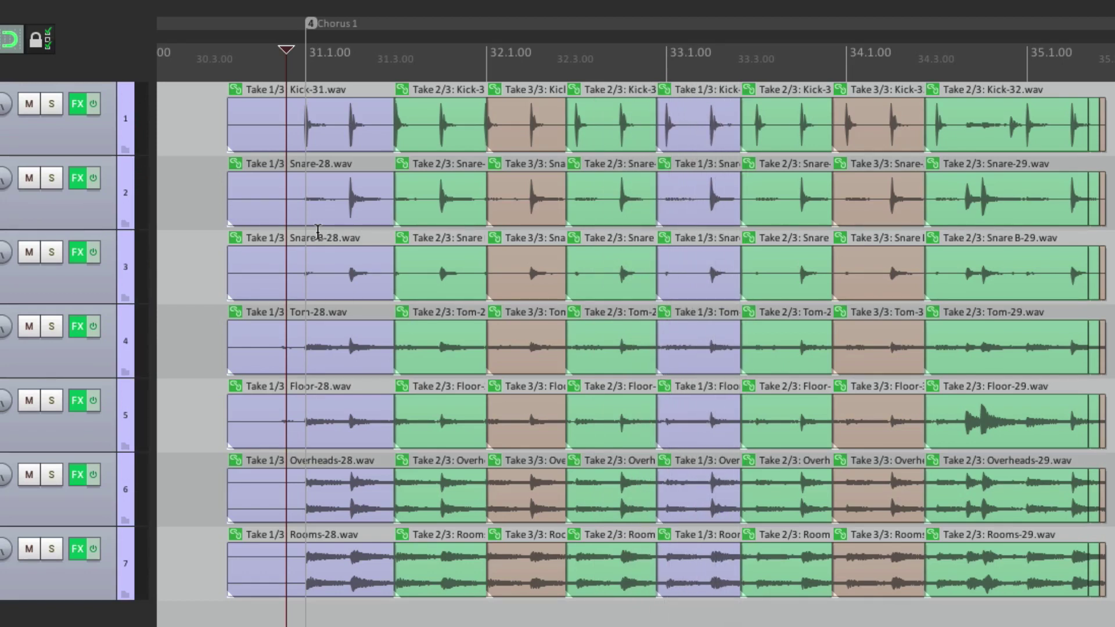
pyautogui.click(427, 120)
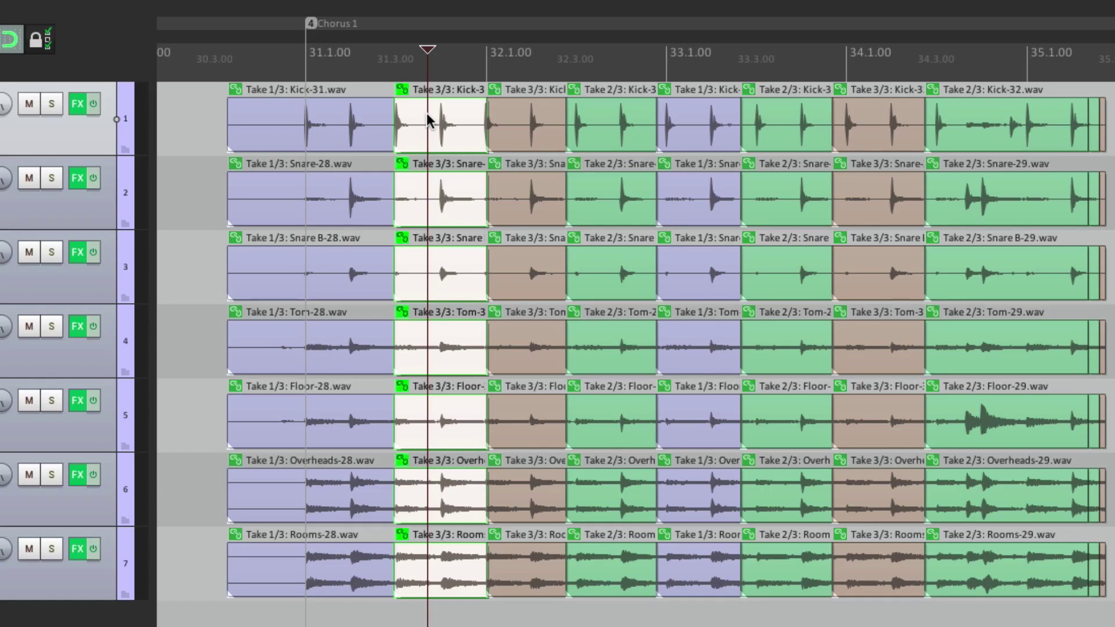
pyautogui.click(290, 68)
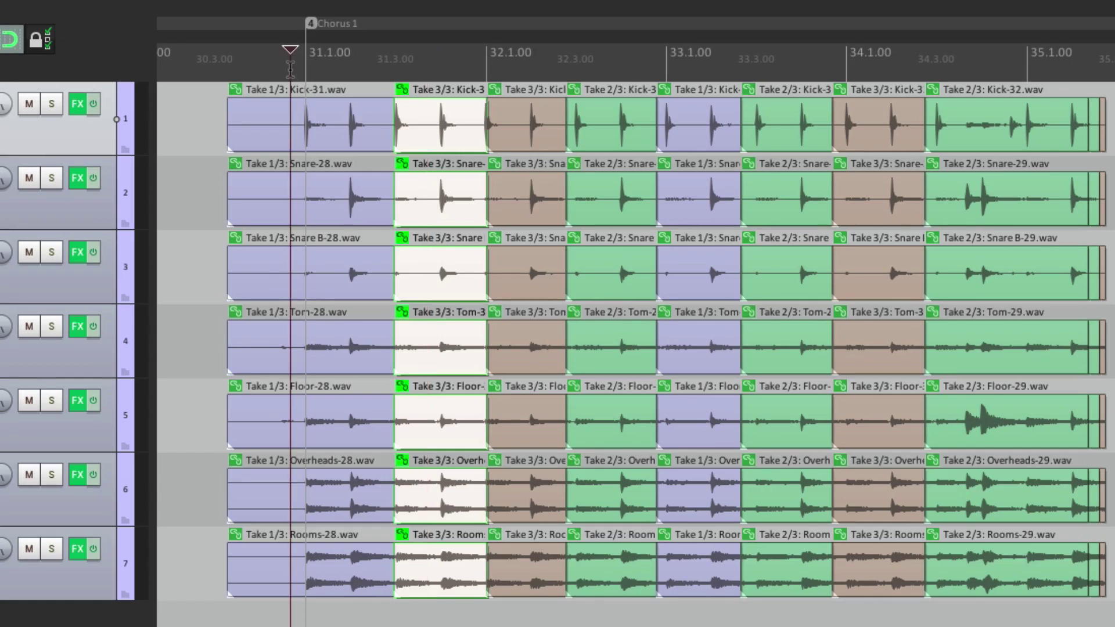
pyautogui.press('space')
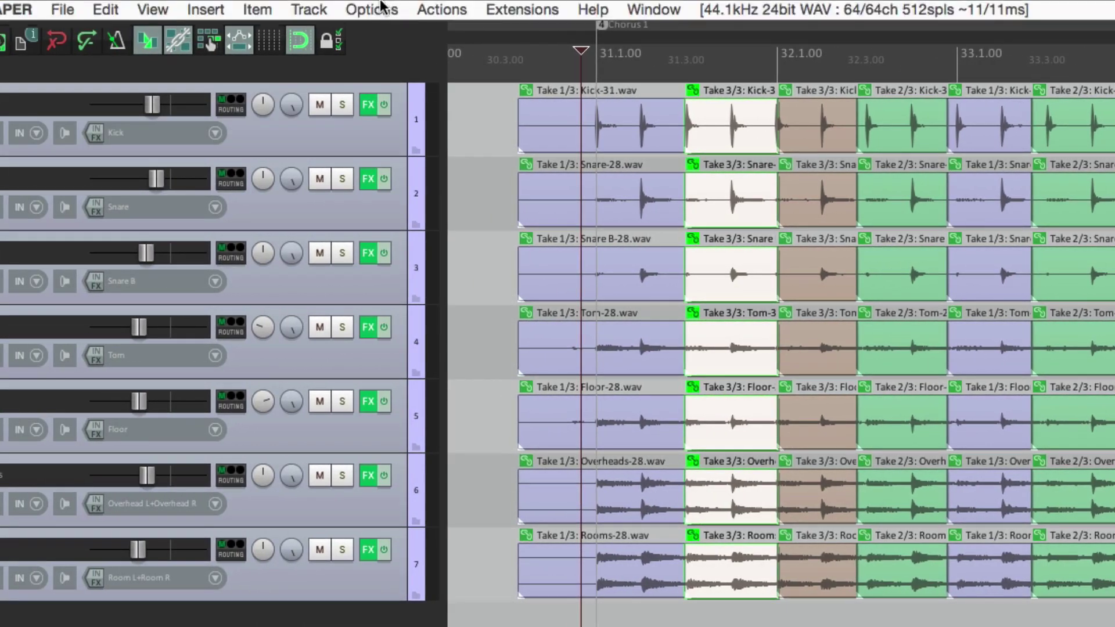
# Show all takes in lanes and make Kick-32.wav (take 2) active in the first Kick item.
pyautogui.click(367, 11)
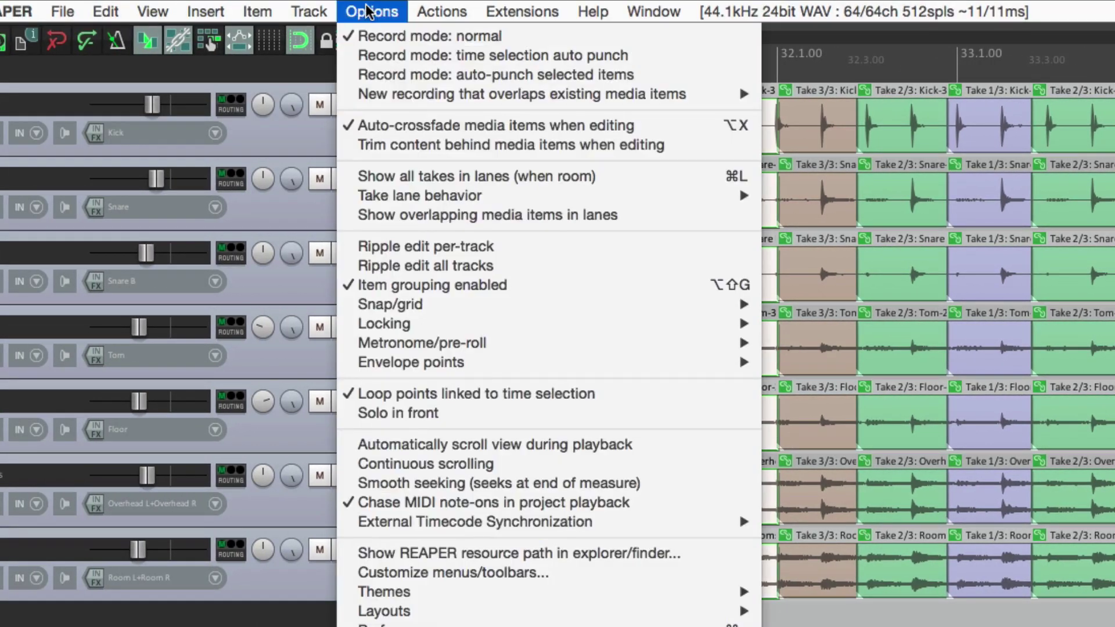
pyautogui.click(347, 175)
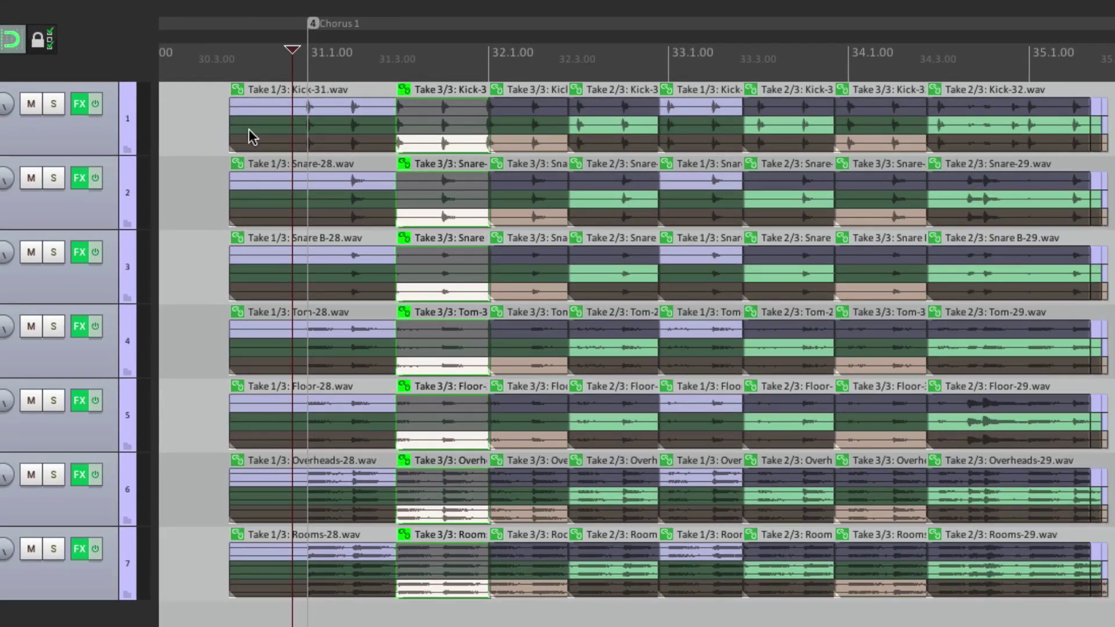
pyautogui.click(250, 127)
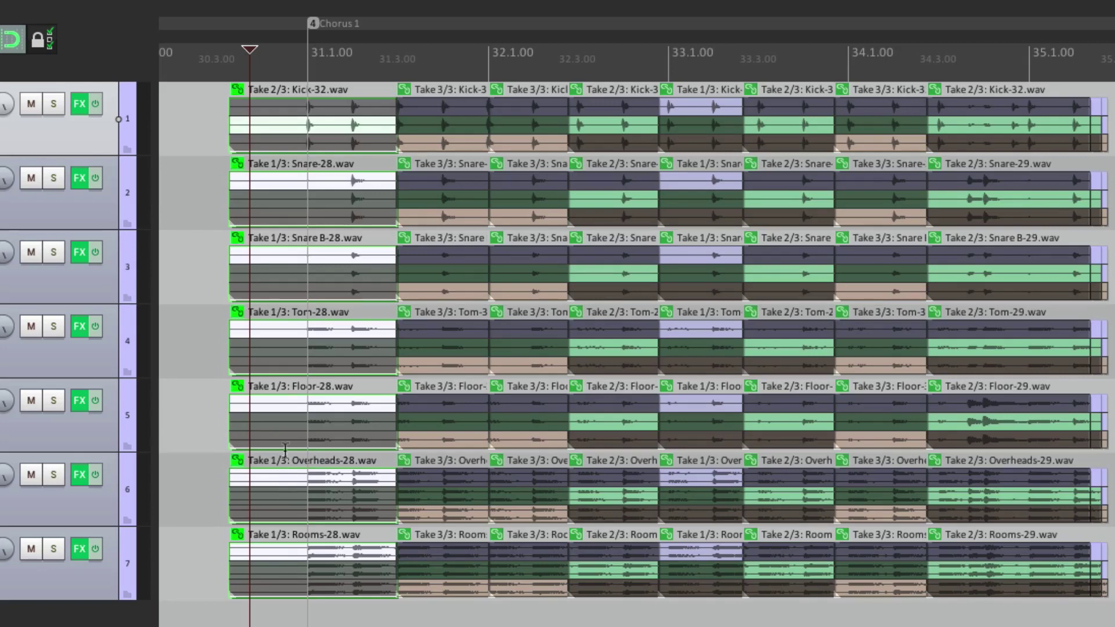
# Return the first Kick item to Kick-31.wav and apply Lock to active take on all items.
pyautogui.click(277, 106)
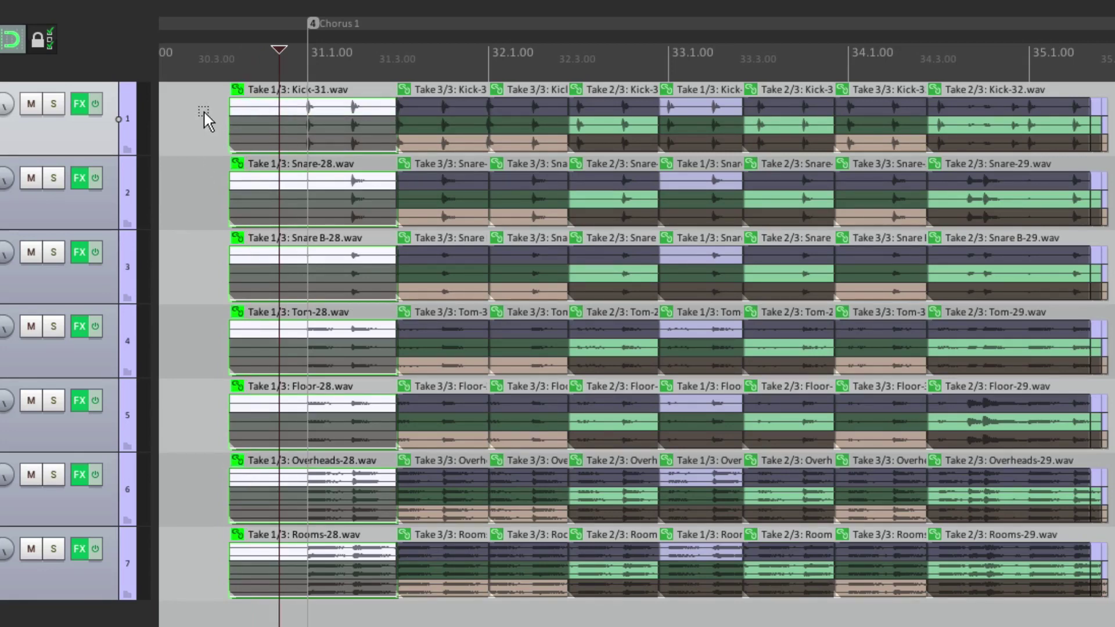
pyautogui.moveTo(203, 110); pyautogui.dragTo(1110, 619)
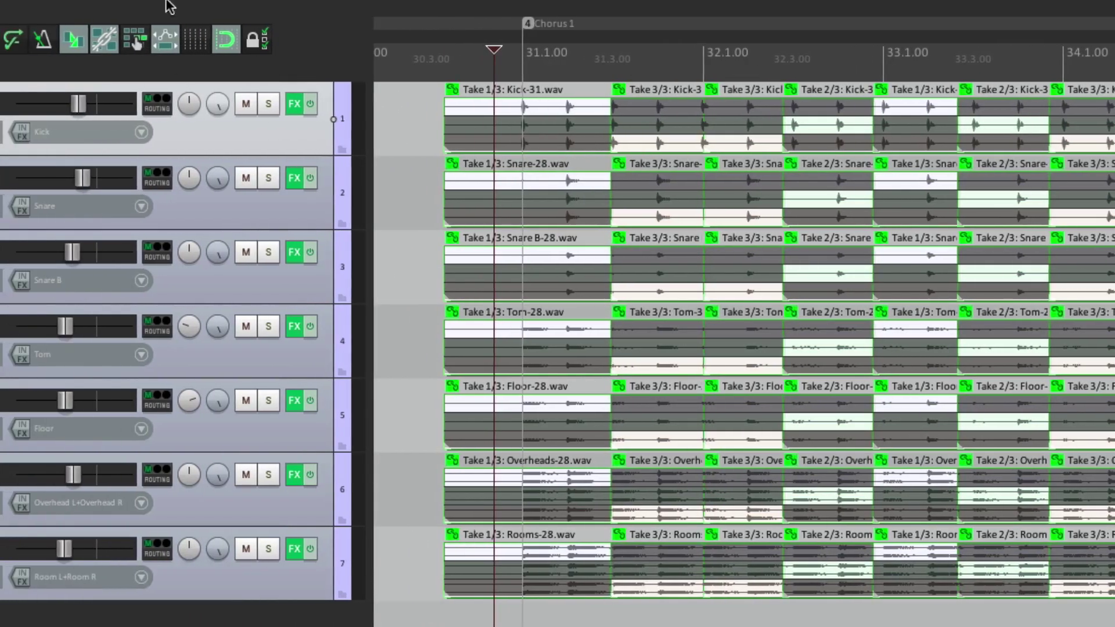
pyautogui.click(168, 6)
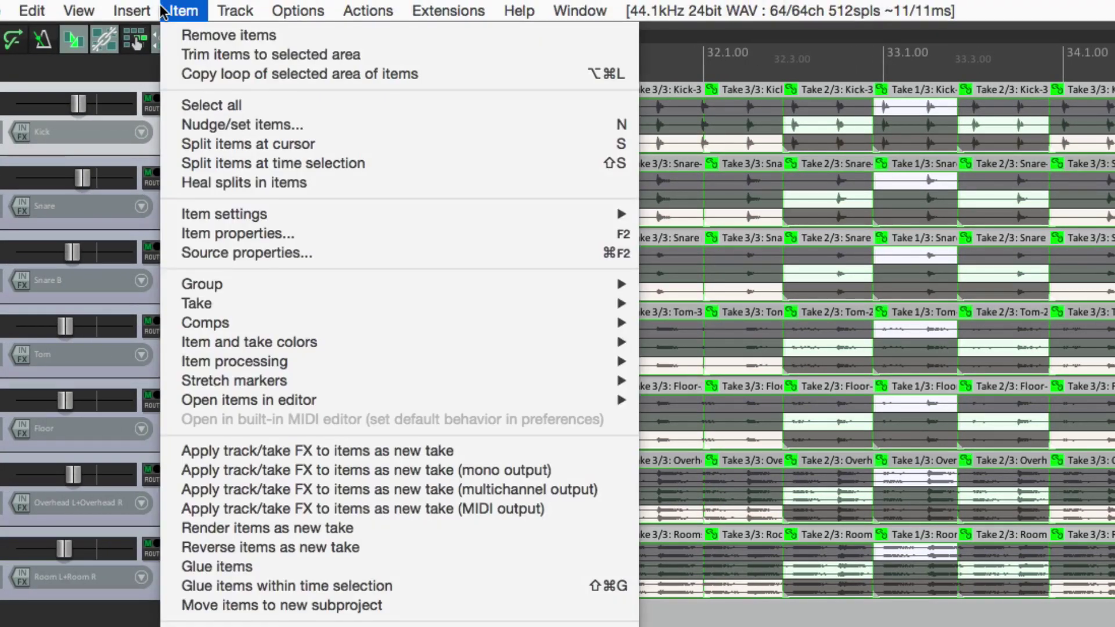
pyautogui.moveTo(164, 306)
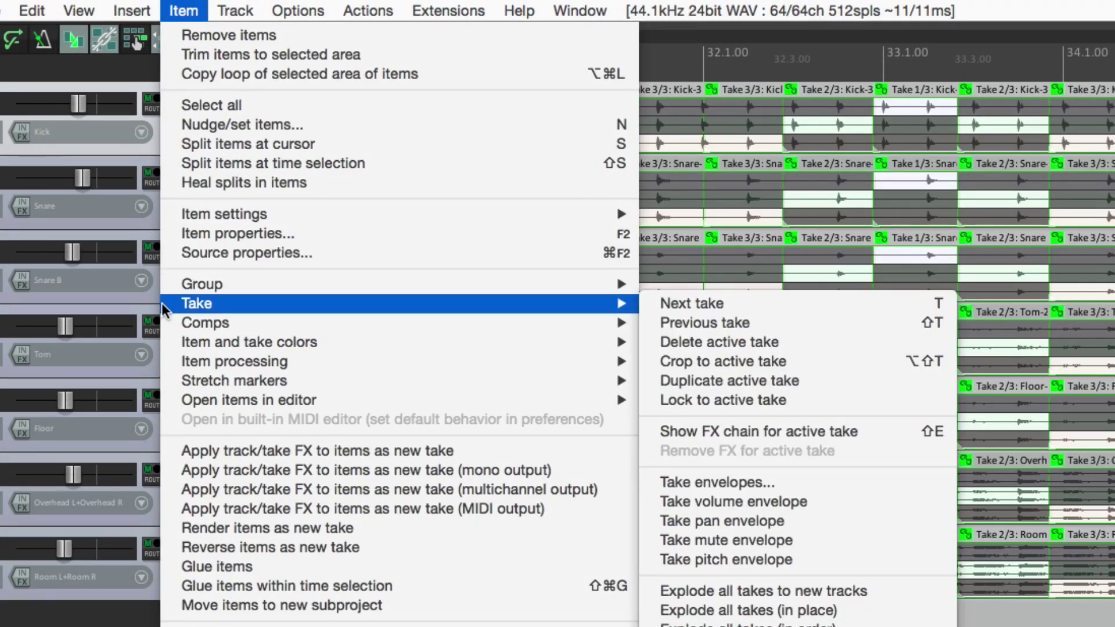
pyautogui.click(799, 403)
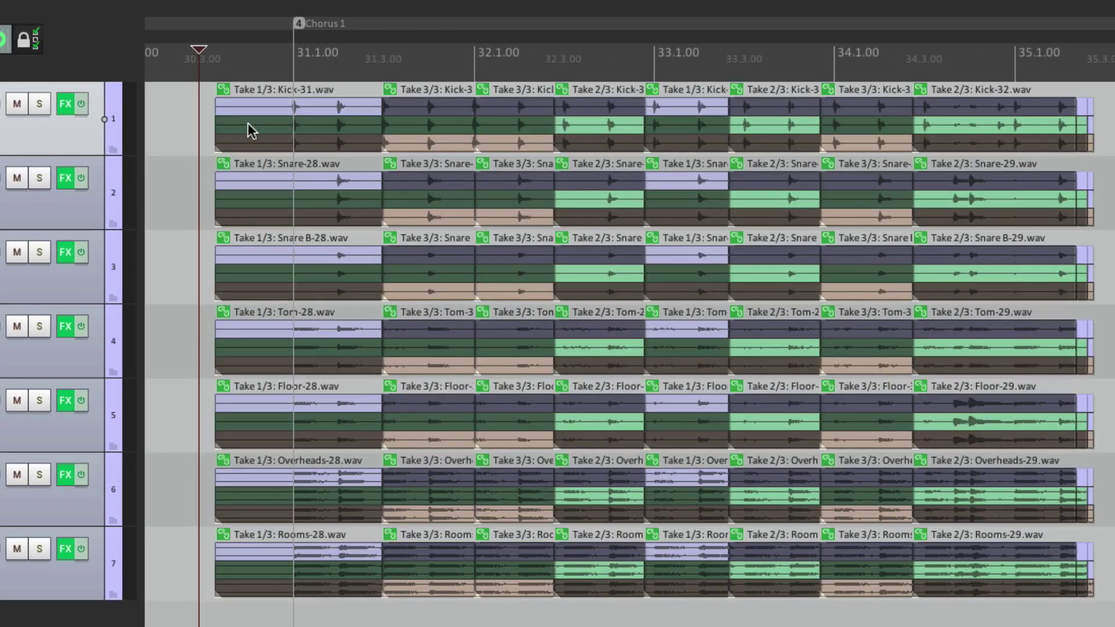
# Select the first, second and third item columns in turn, then clear the selection.
pyautogui.click(248, 123)
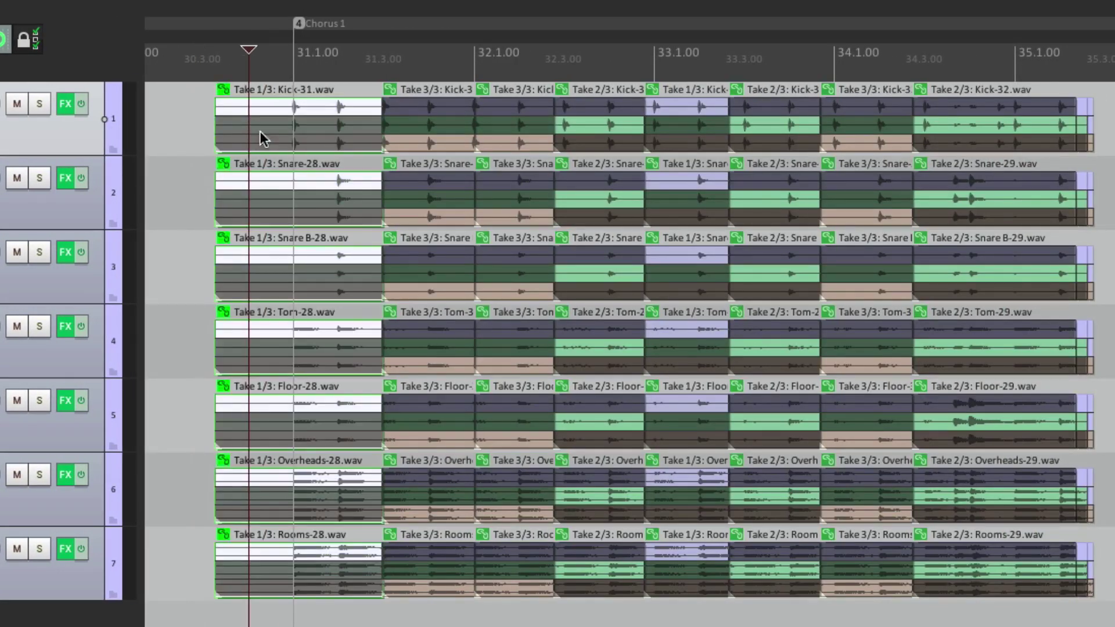
pyautogui.click(414, 107)
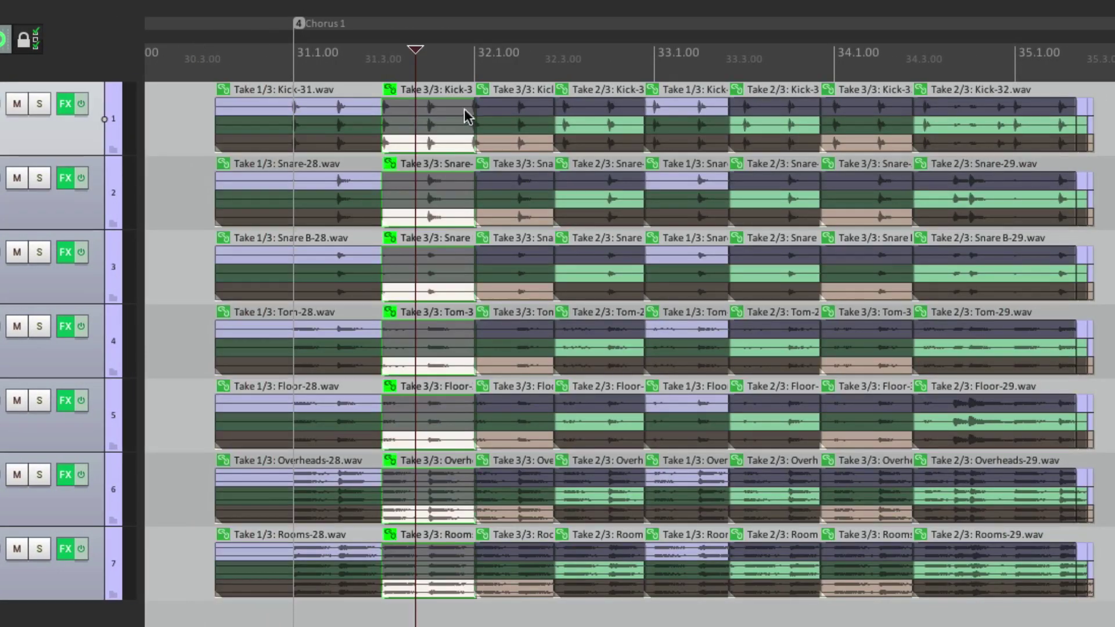
pyautogui.click(514, 109)
pyautogui.click(431, 183)
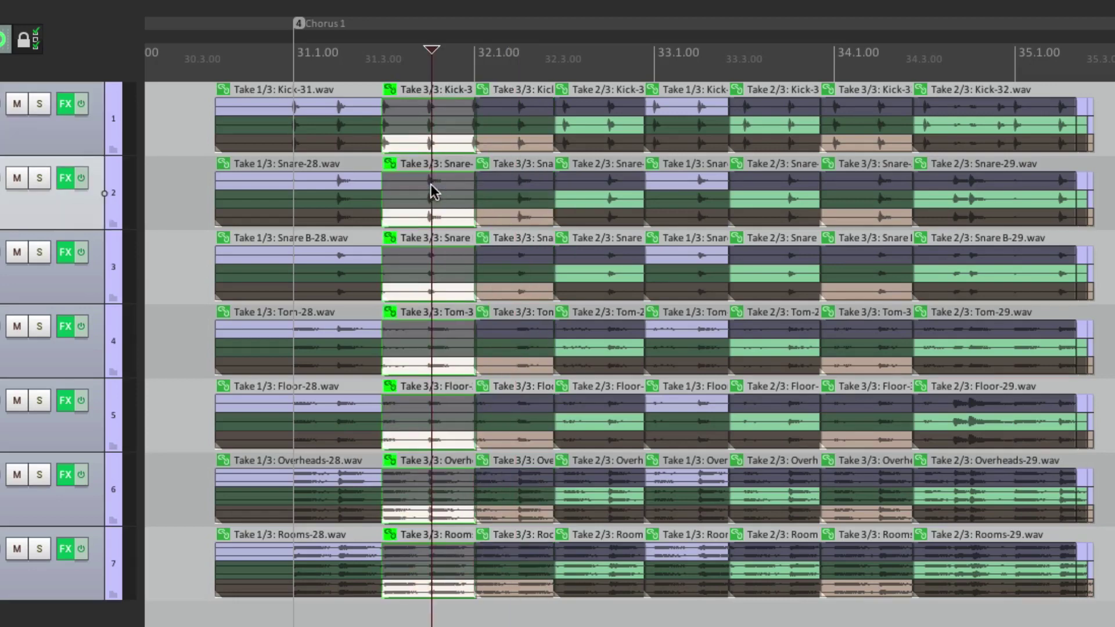
pyautogui.click(448, 123)
pyautogui.click(188, 118)
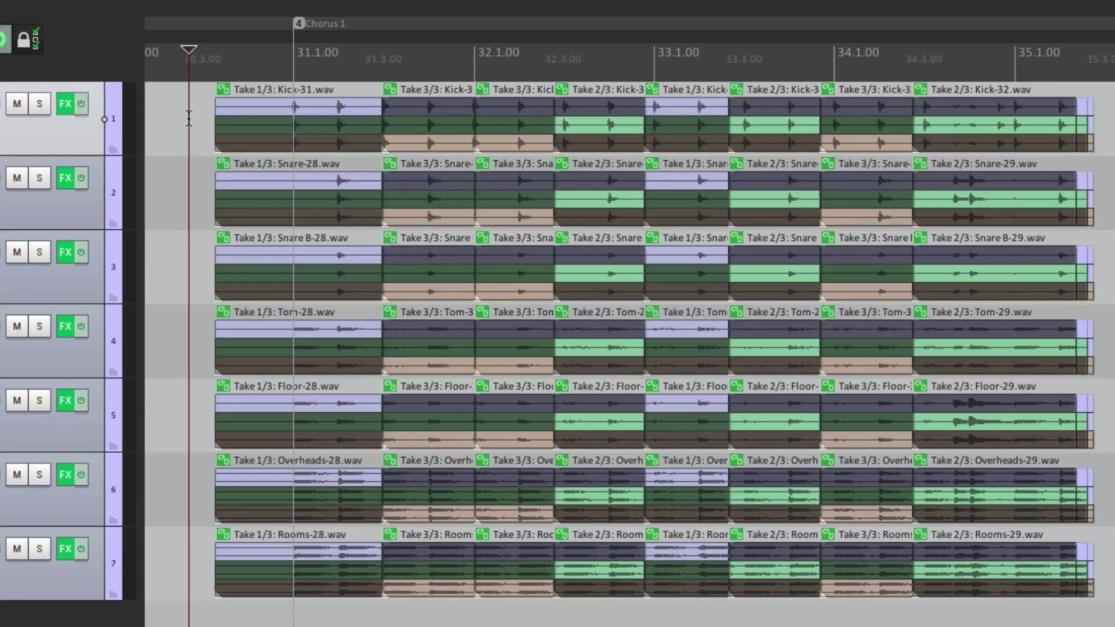
# Cycle the first item column's takes back to Take 1/3 and select the second column.
pyautogui.click(228, 130)
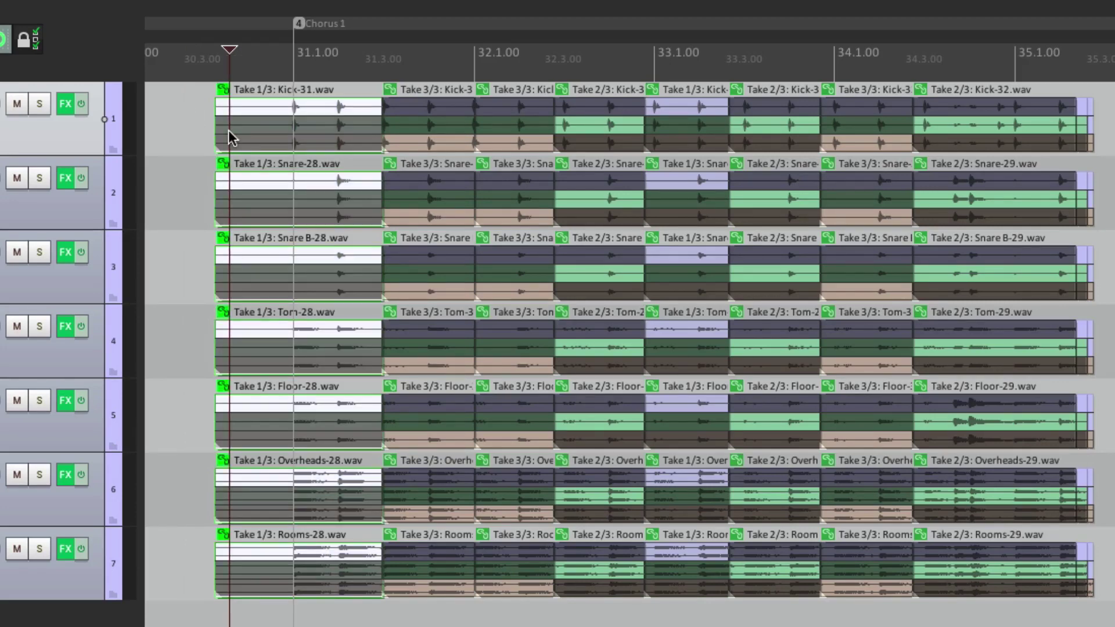
pyautogui.press('t')
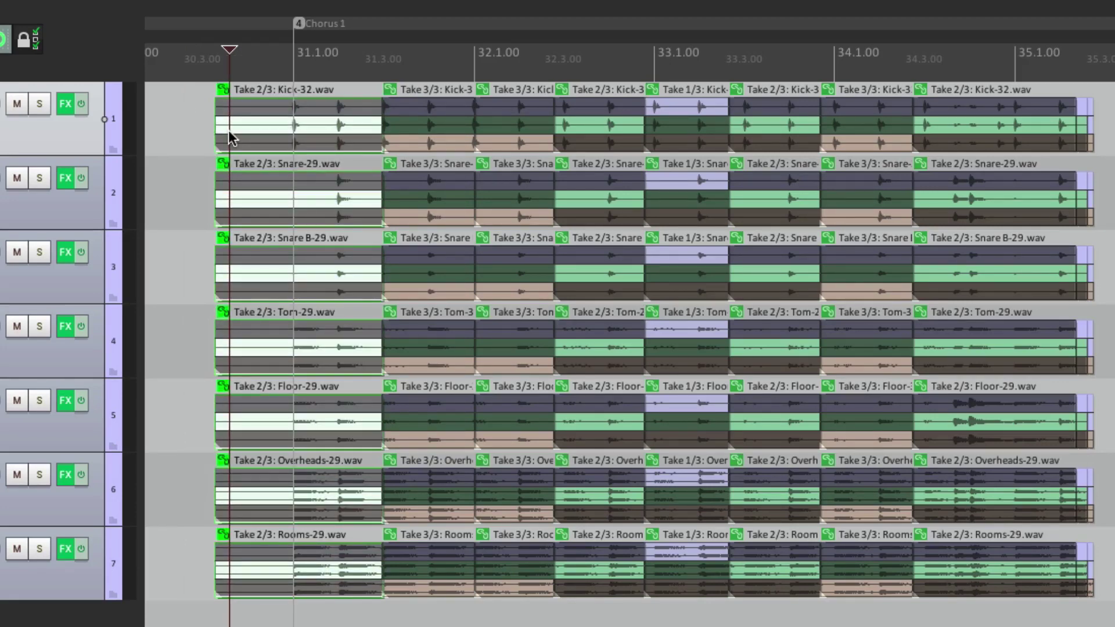
pyautogui.press('t')
pyautogui.press('t')
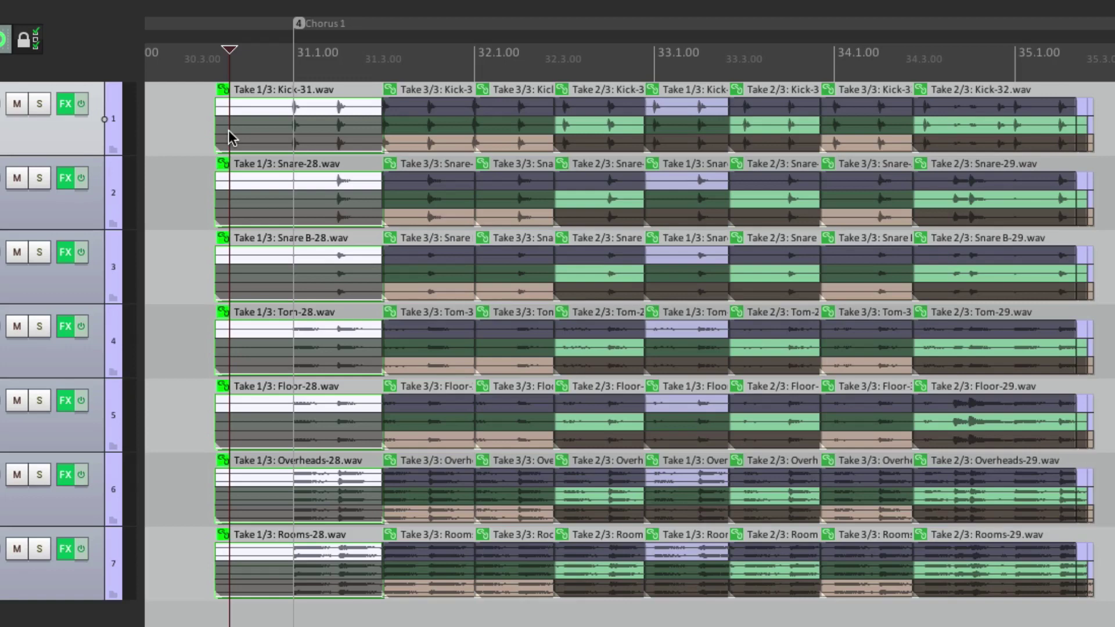
pyautogui.press('t')
pyautogui.press('t')
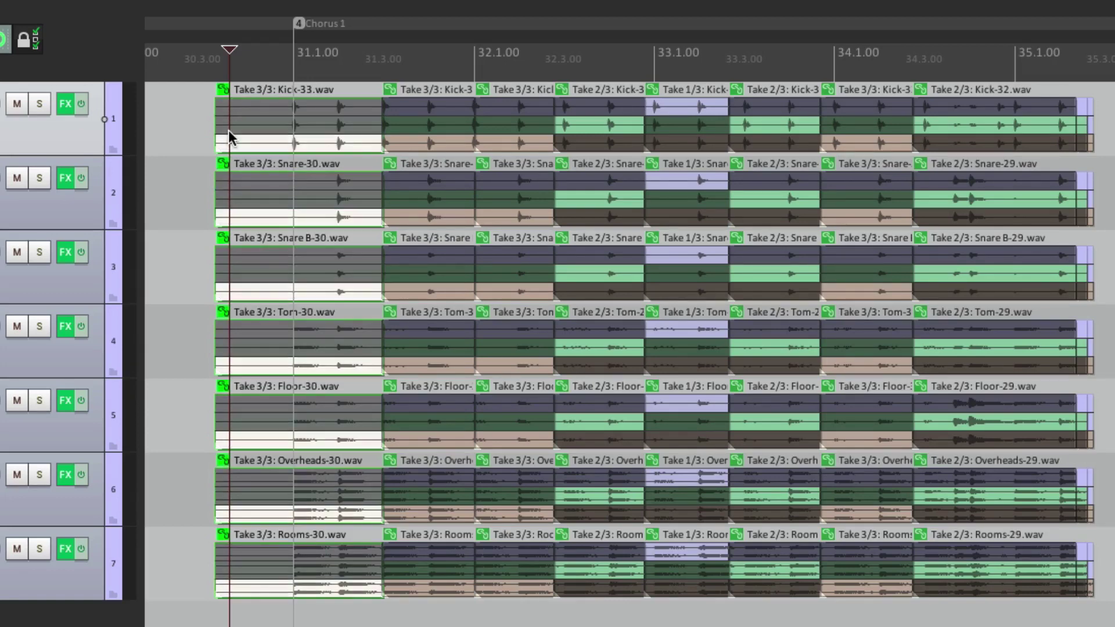
pyautogui.press('t')
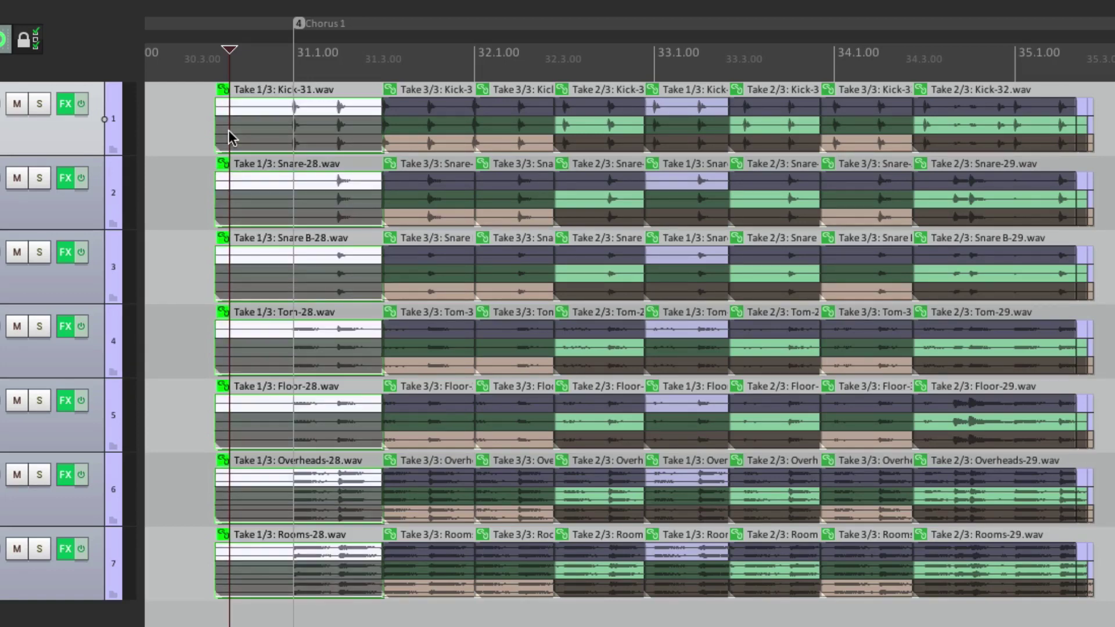
pyautogui.click(429, 124)
pyautogui.press('t')
pyautogui.press('t')
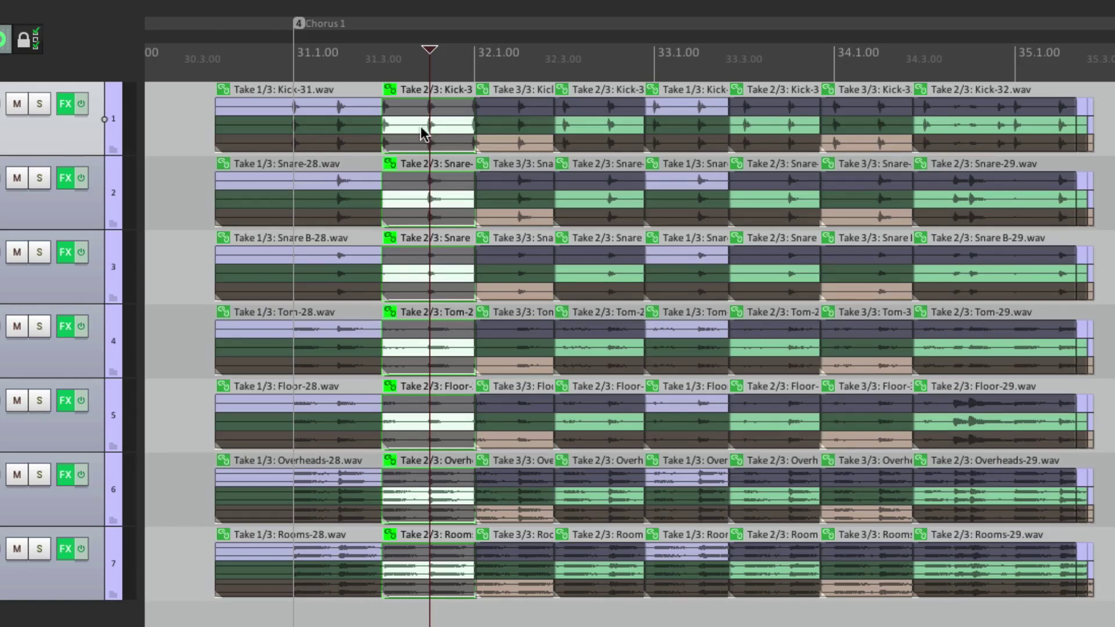
# Turn off Show all takes in lanes and cycle the first column to Take 3/3.
pyautogui.click(68, 9)
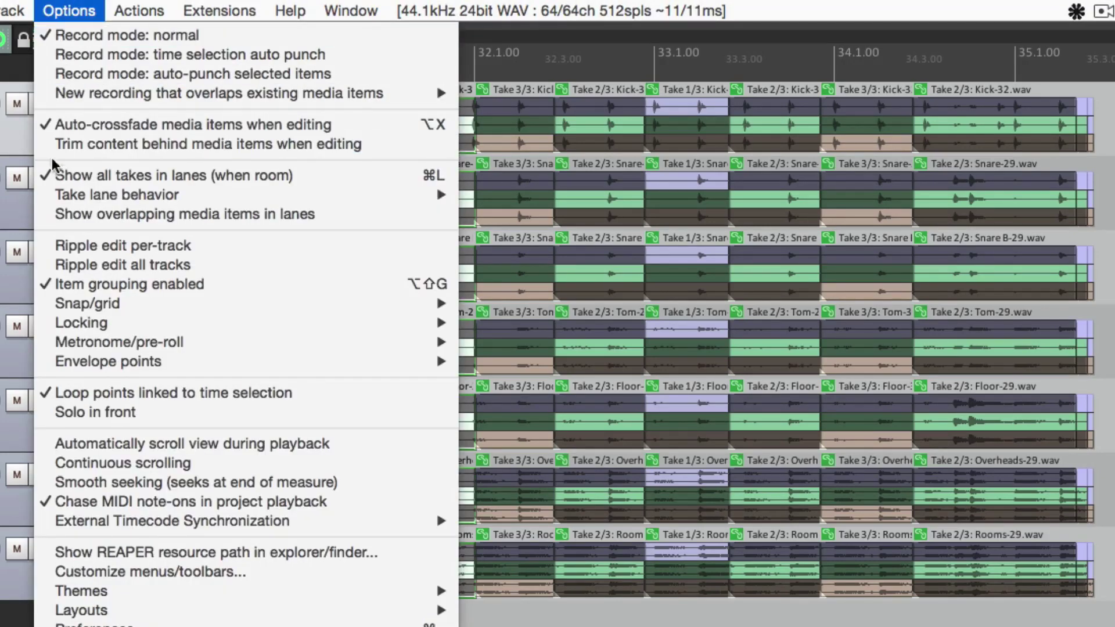
pyautogui.click(43, 176)
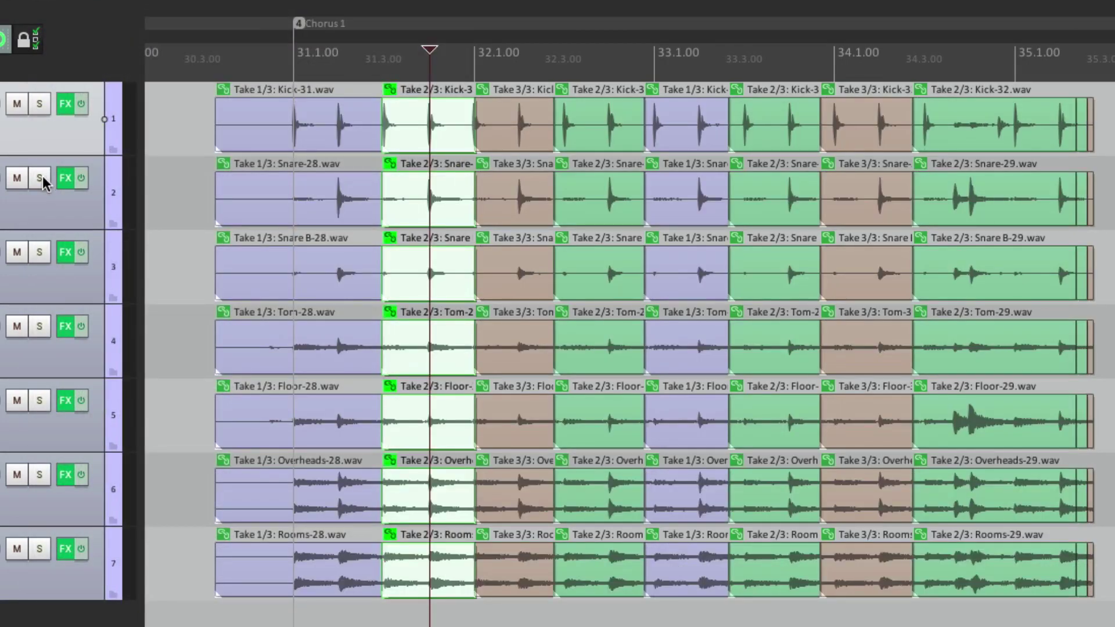
pyautogui.click(307, 144)
pyautogui.press('t')
pyautogui.press('t')
pyautogui.click(410, 129)
pyautogui.press('t')
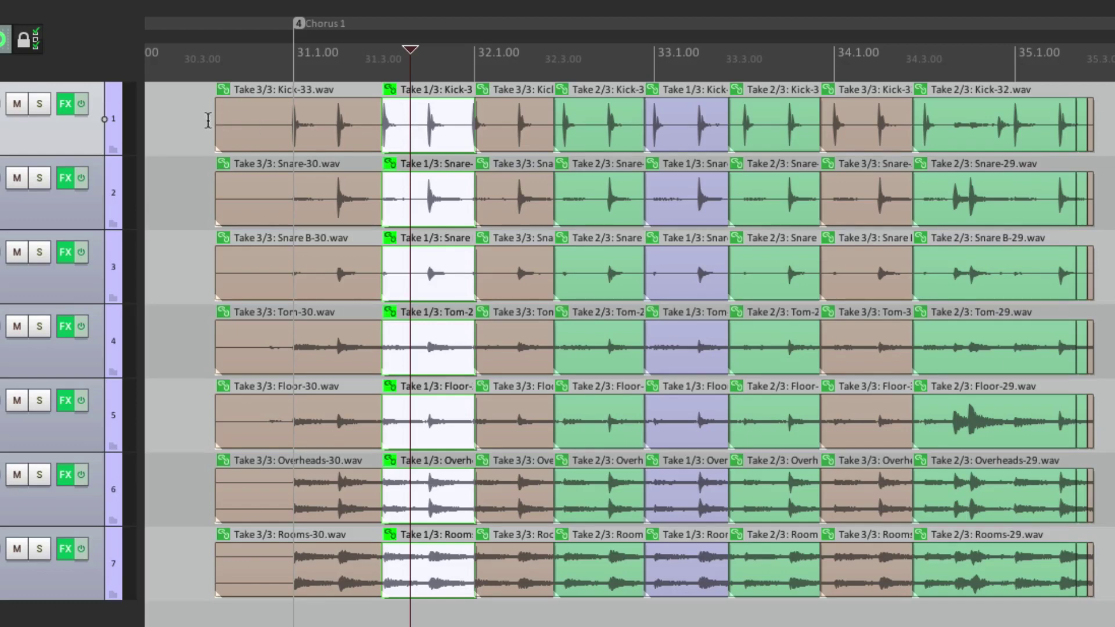
# Marquee-select the items on all seven drum tracks and apply Item > Take > Crop to active take.
pyautogui.moveTo(194, 122); pyautogui.dragTo(1103, 591)
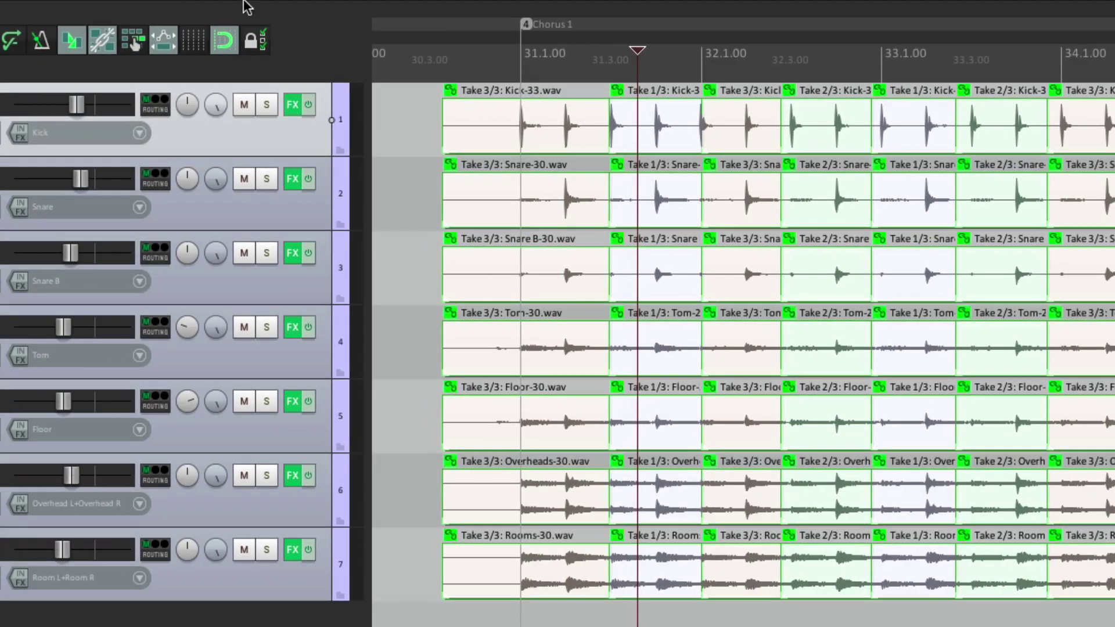
pyautogui.click(182, 11)
pyautogui.moveTo(226, 303)
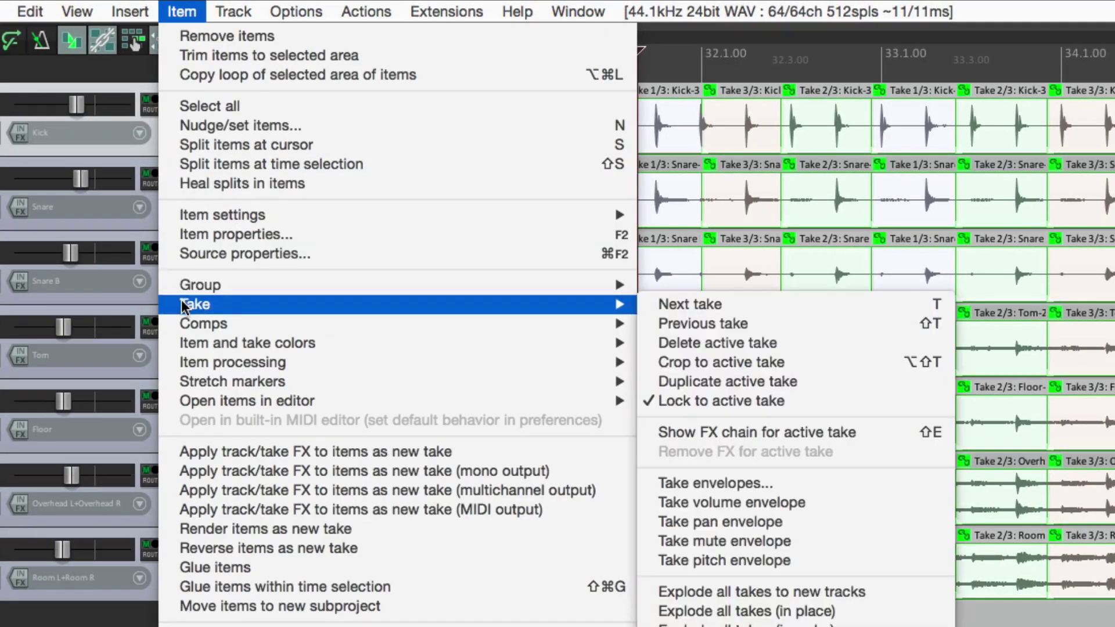
pyautogui.click(821, 363)
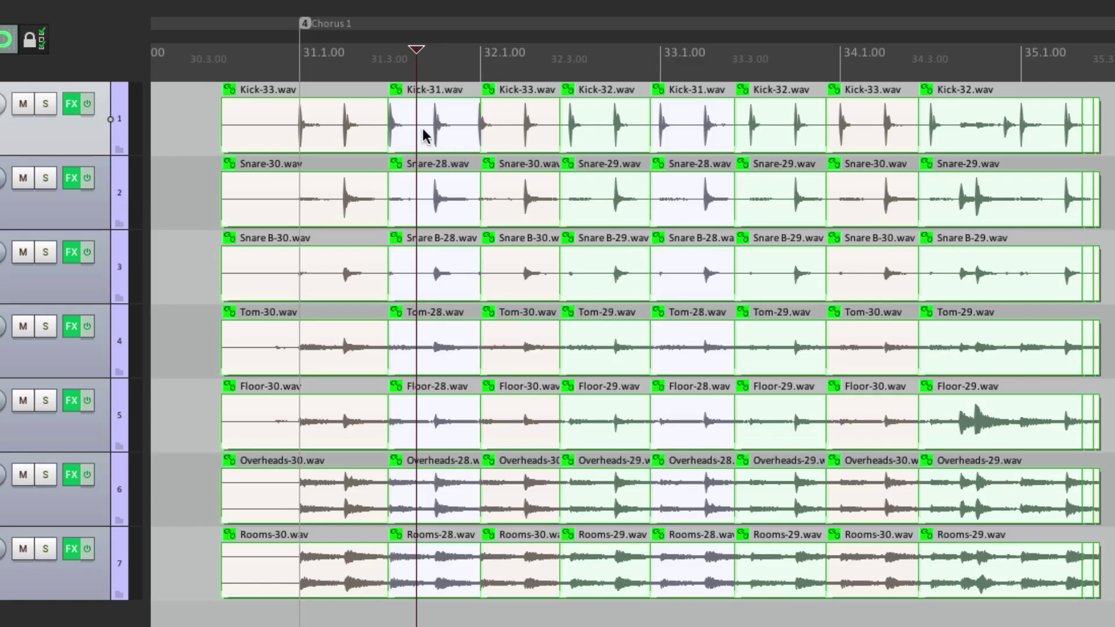
pyautogui.click(200, 164)
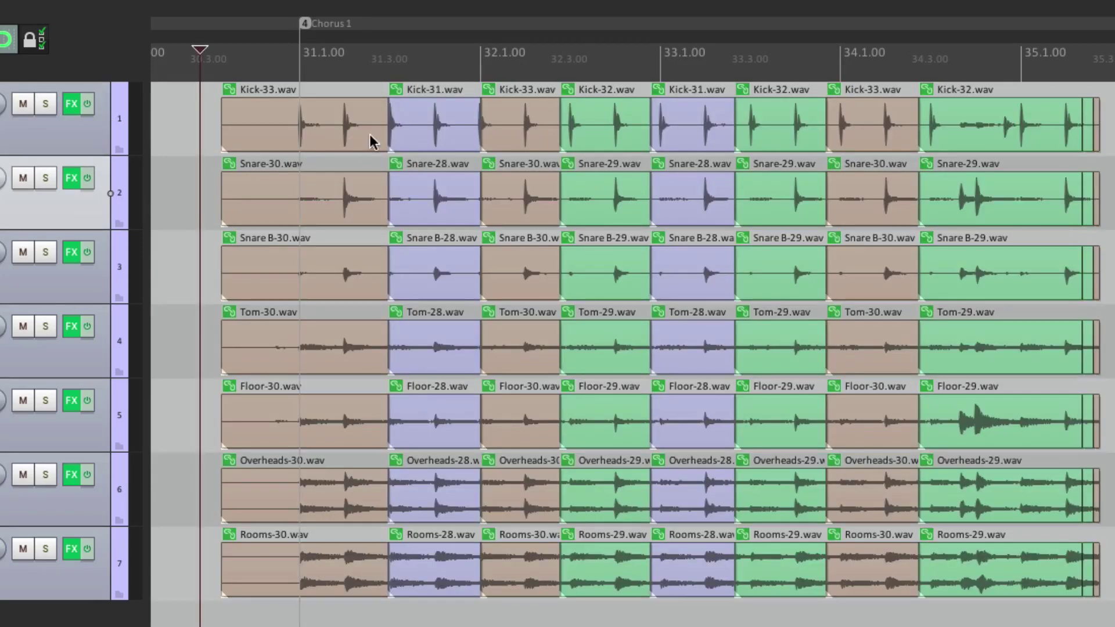
pyautogui.scroll(5, 370, 134)
pyautogui.scroll(5, 475, 170)
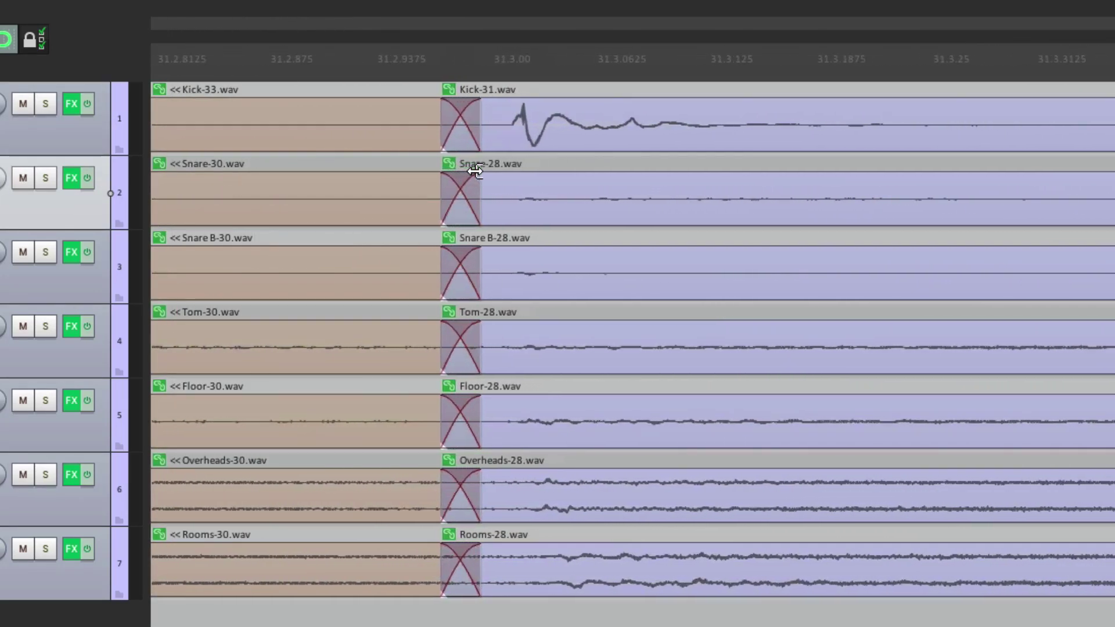
pyautogui.moveTo(474, 124)
pyautogui.mouseDown()
pyautogui.moveTo(418, 141)
pyautogui.moveTo(472, 145)
pyautogui.mouseUp()
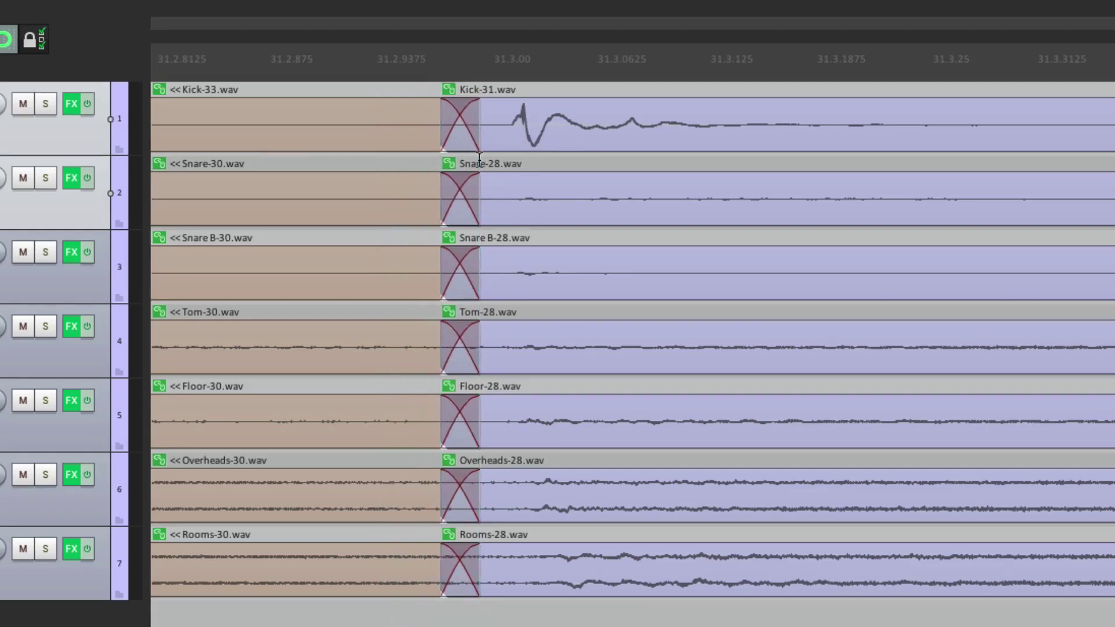
pyautogui.scroll(-5, 381, 223)
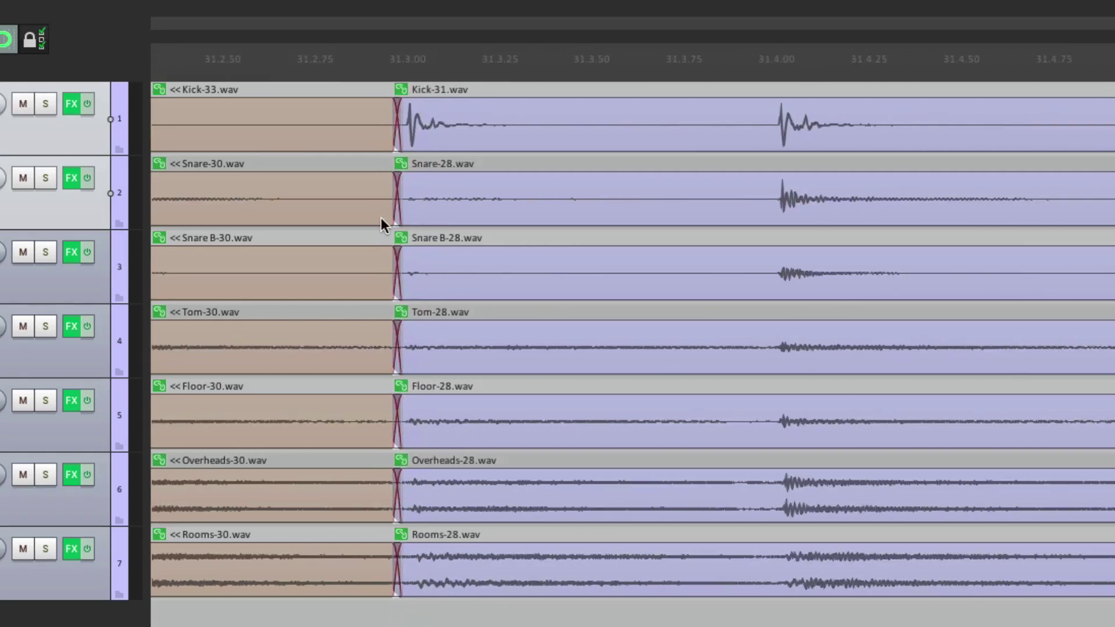
pyautogui.hscroll(5, 789, 139)
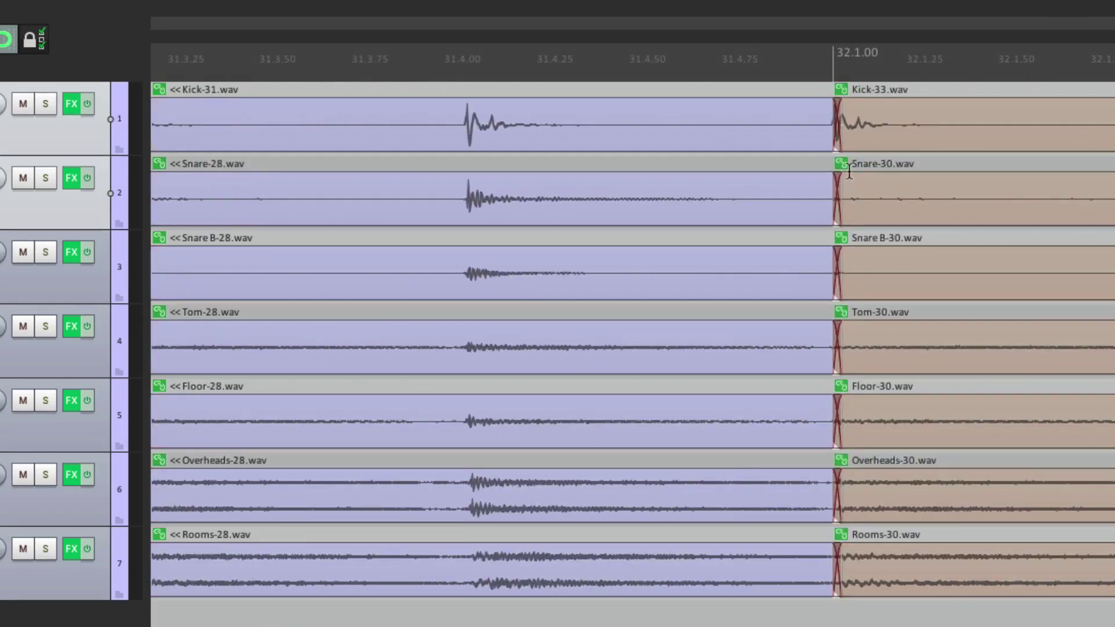
pyautogui.scroll(5, 848, 174)
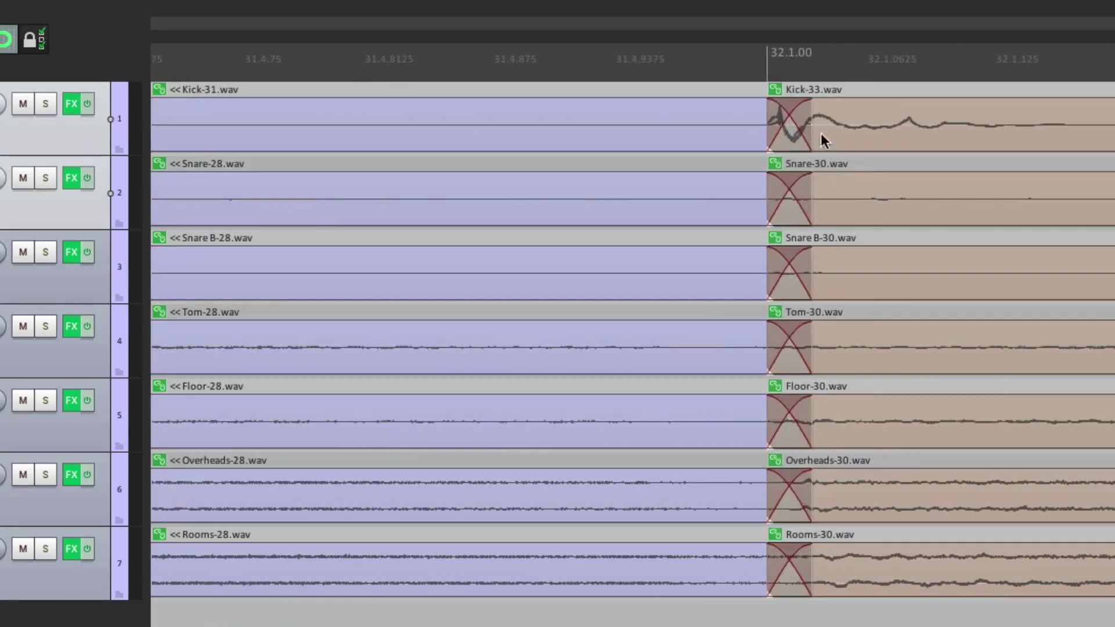
pyautogui.moveTo(811, 152); pyautogui.dragTo(750, 155)
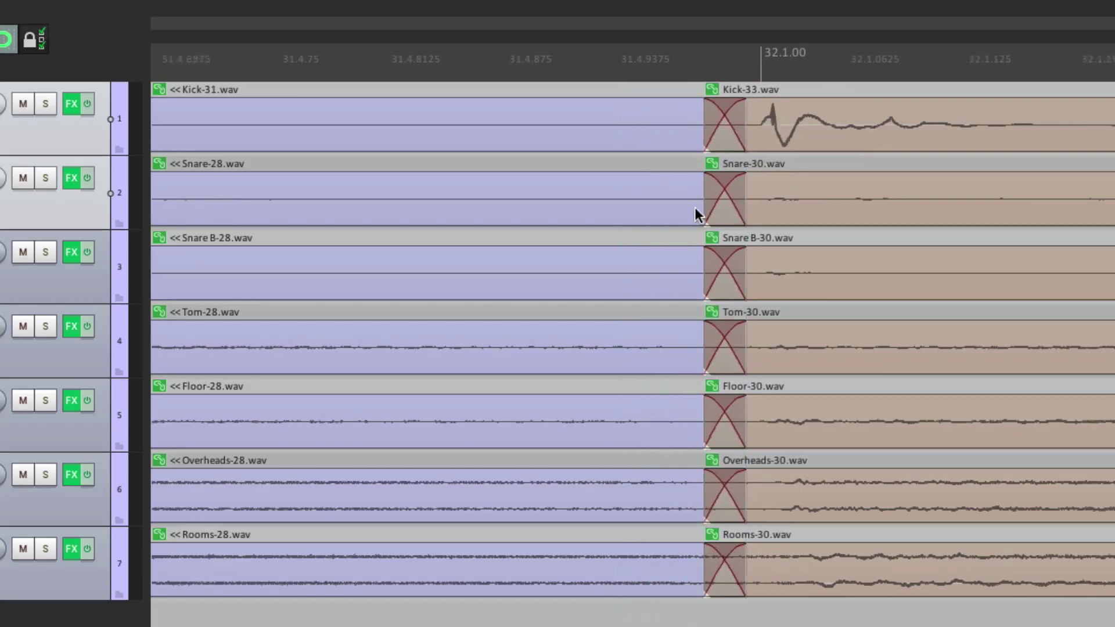
pyautogui.scroll(-5, 697, 212)
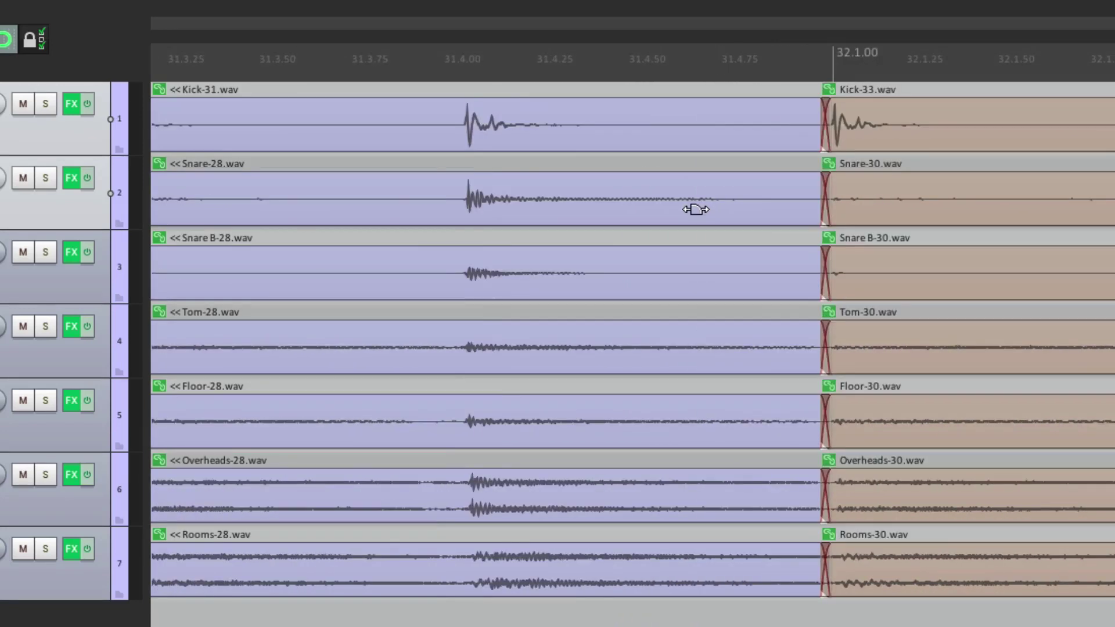
pyautogui.scroll(-5, 696, 209)
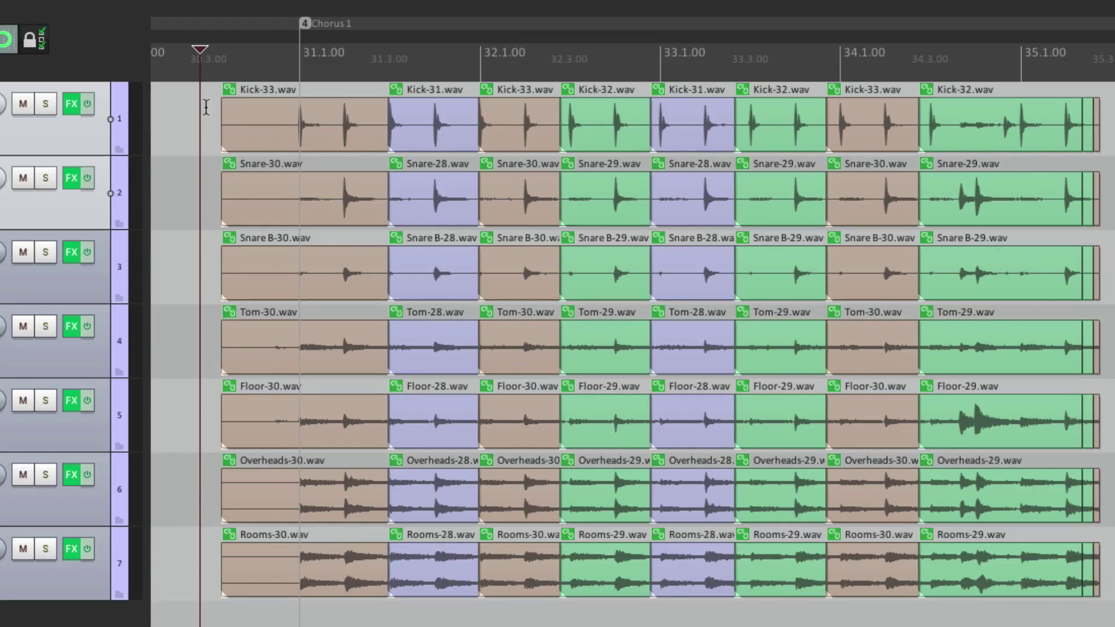
# Select all drum items and apply Glue items, producing files like Kick-33-glued.wav.
pyautogui.moveTo(207, 112); pyautogui.dragTo(1104, 587)
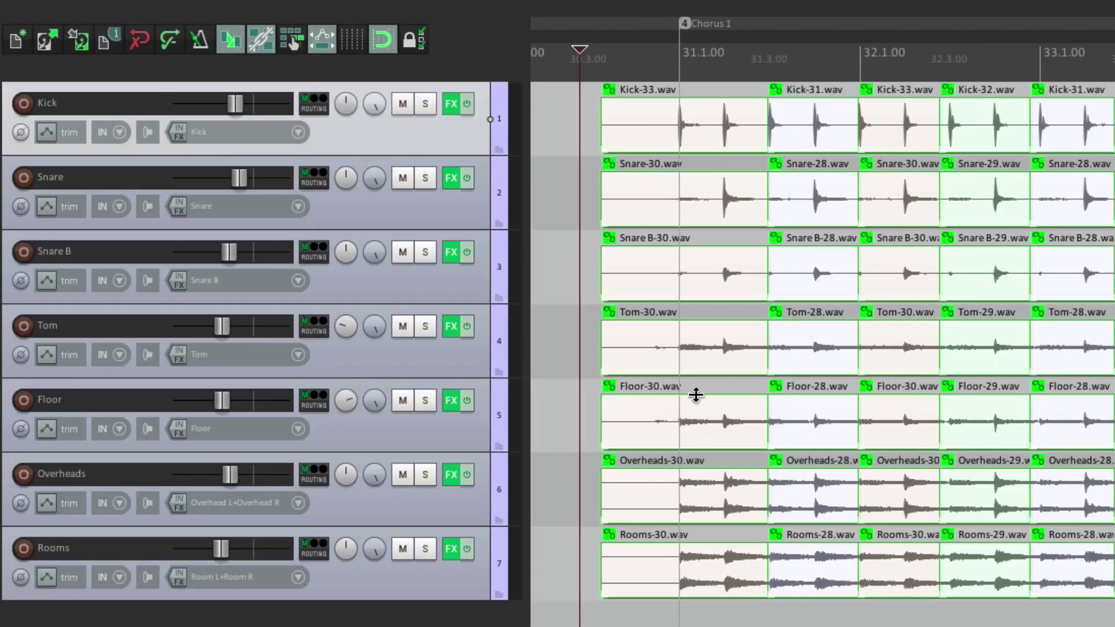
pyautogui.click(340, 12)
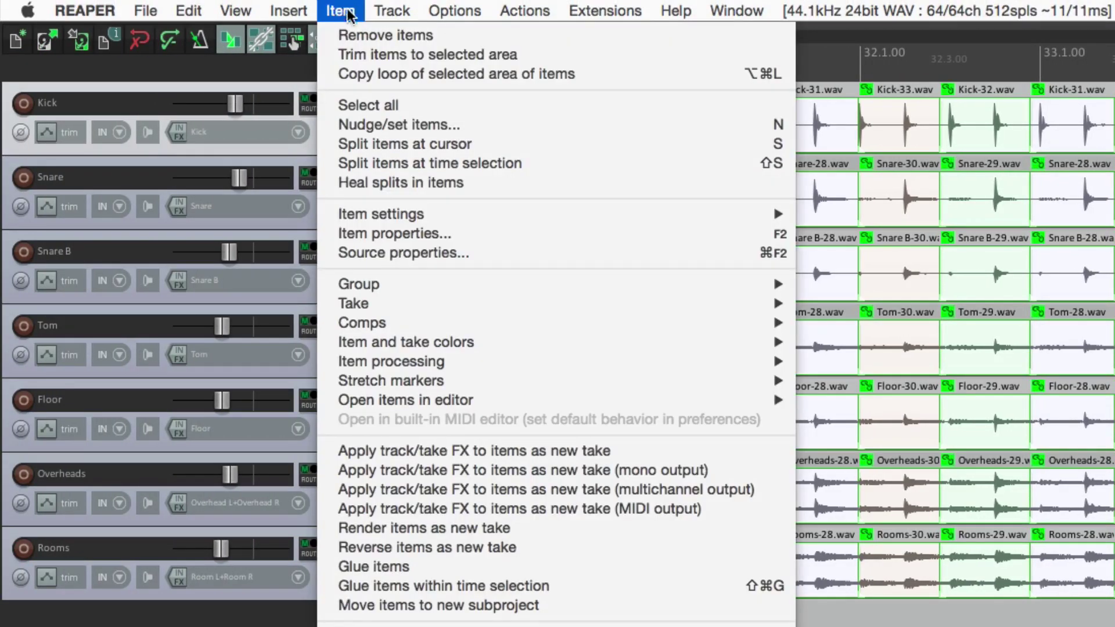
pyautogui.click(450, 562)
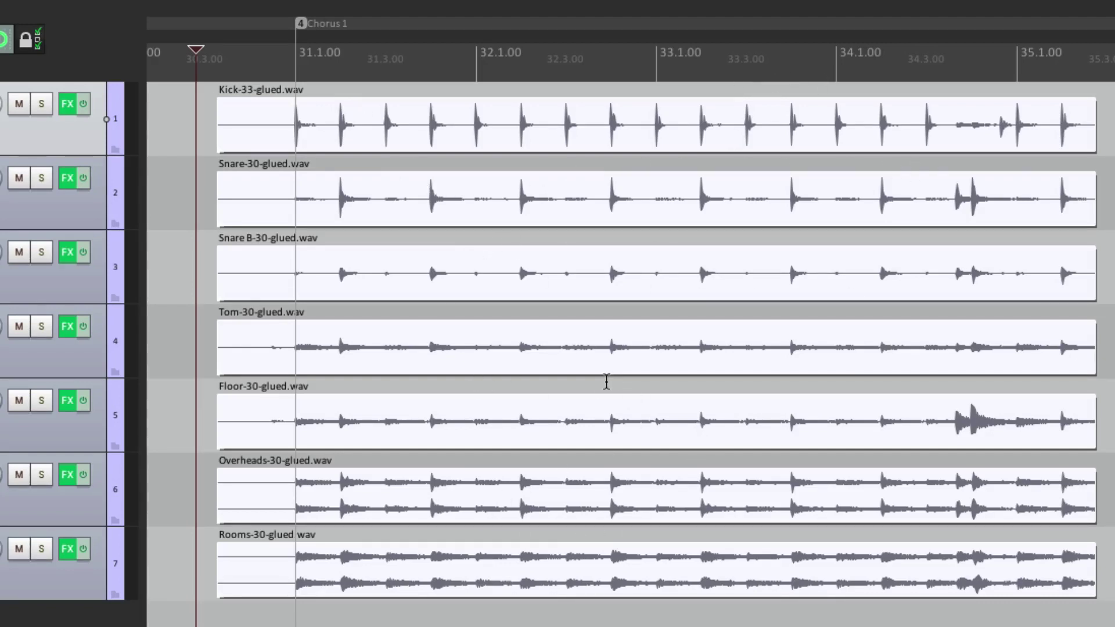
# Undo the glue and the crop, then select and deselect the second-column items.
pyautogui.hotkey('ctrl', 'z')
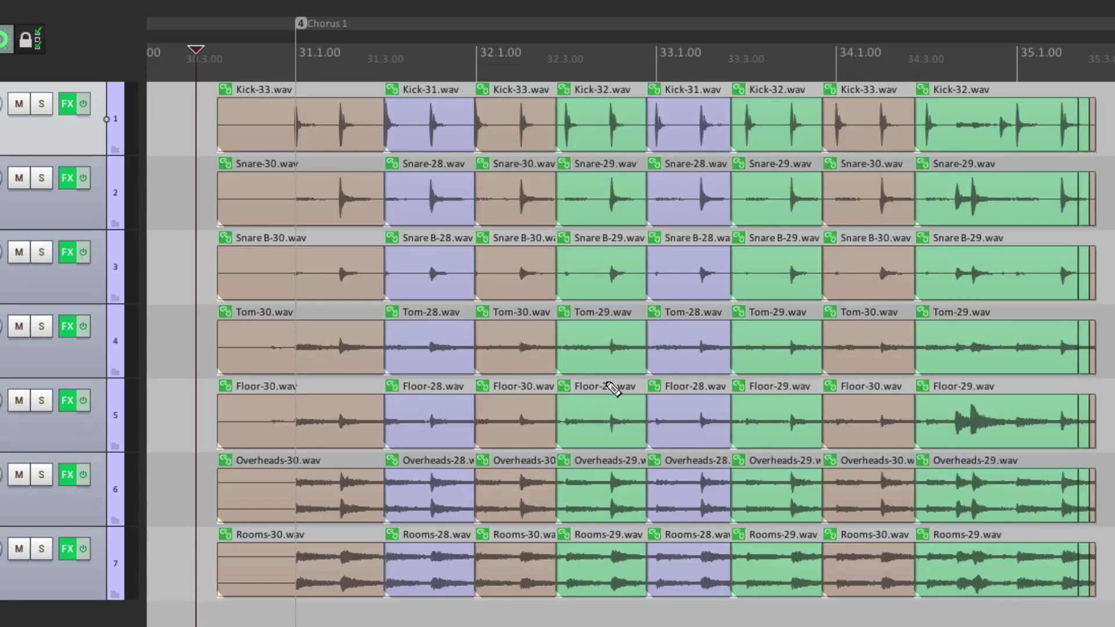
pyautogui.hotkey('ctrl', 'z')
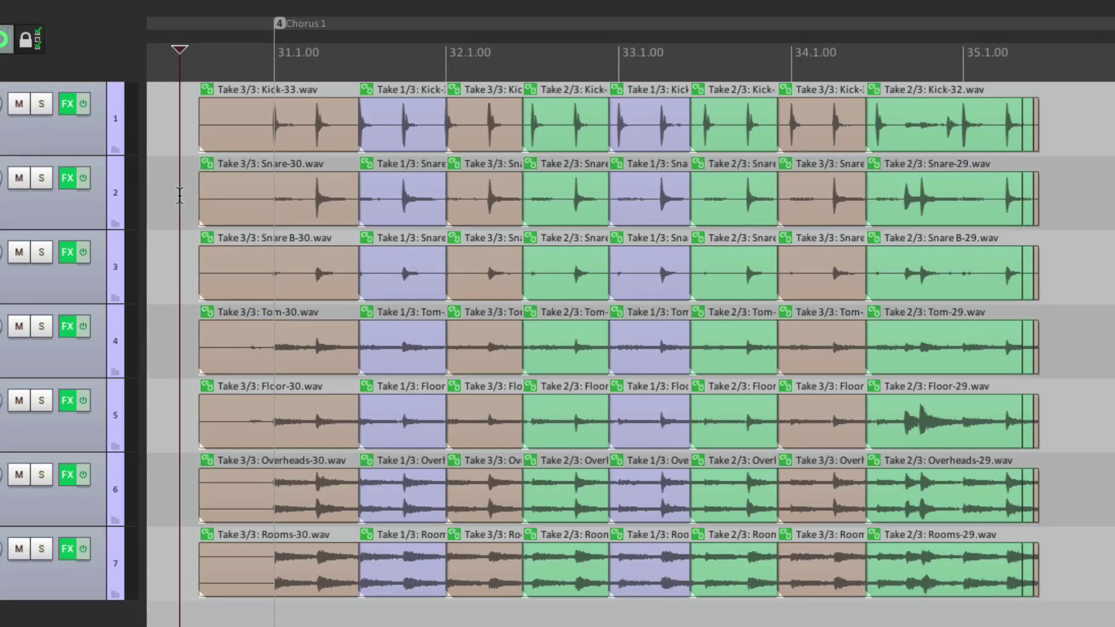
pyautogui.click(405, 113)
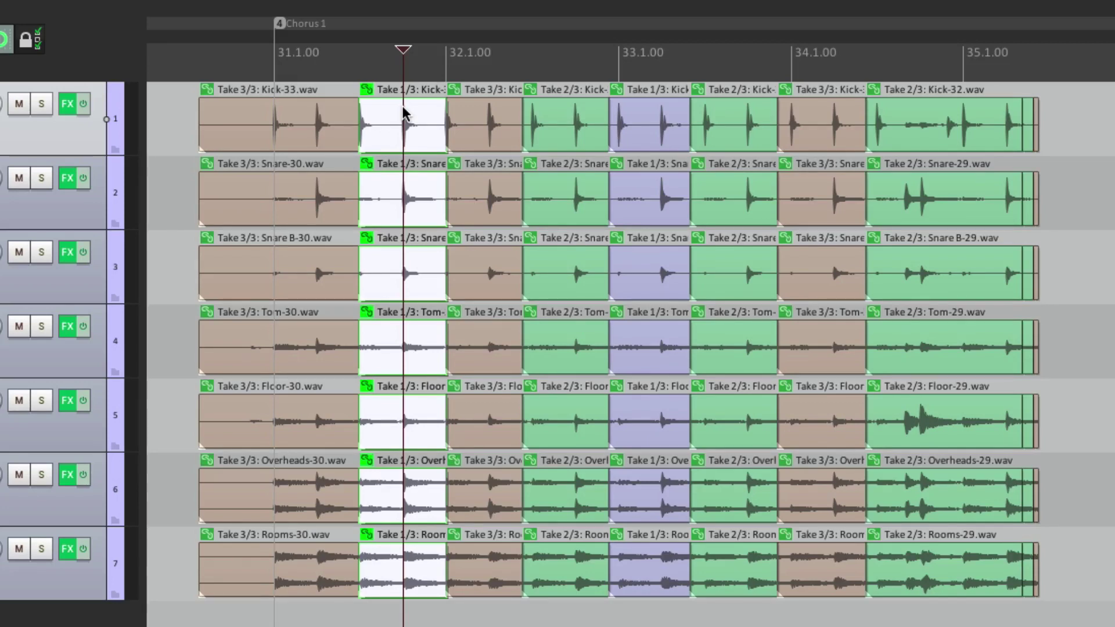
pyautogui.click(183, 187)
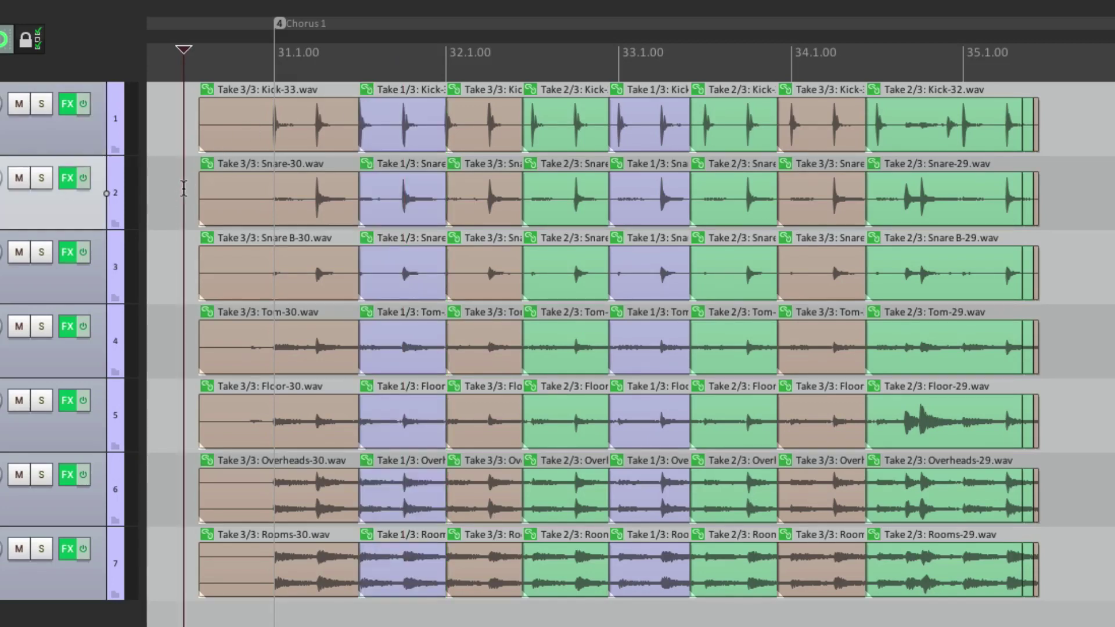
# Lower Tom items to -4.82 and -5.70 dB and Floor items to -9.07 and -10.0 dB.
pyautogui.moveTo(399, 320); pyautogui.dragTo(398, 343)
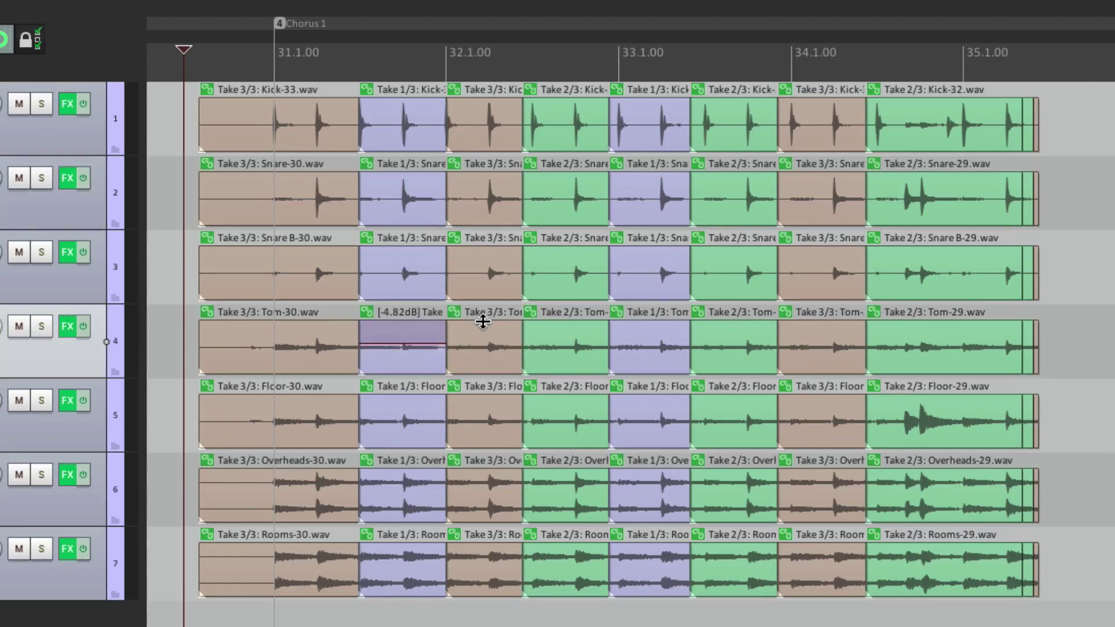
pyautogui.moveTo(482, 322); pyautogui.dragTo(484, 346)
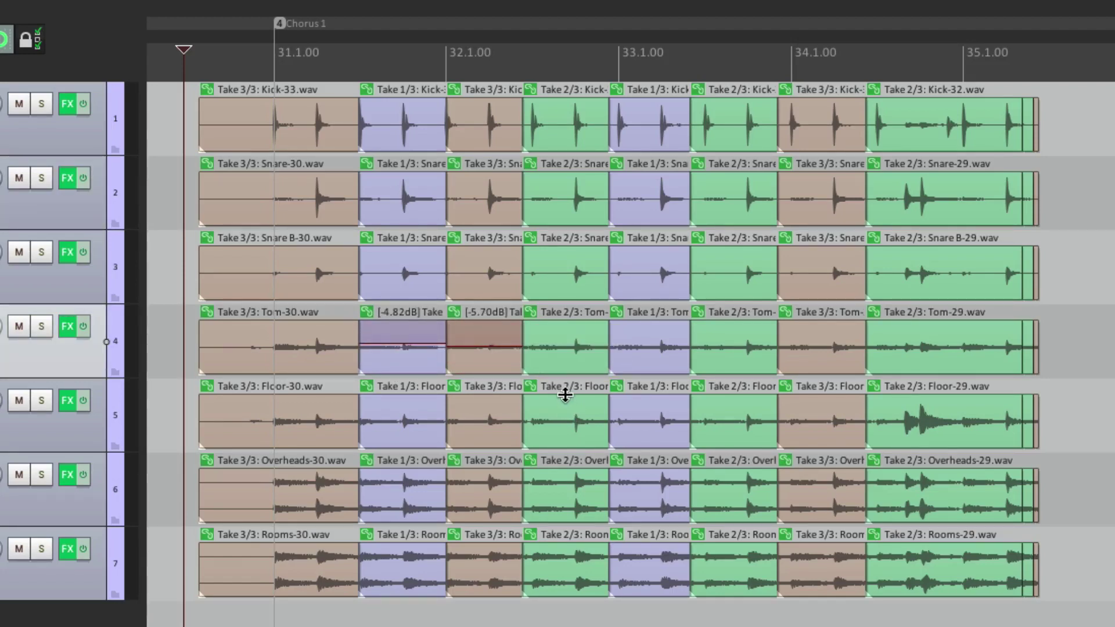
pyautogui.moveTo(565, 394); pyautogui.dragTo(568, 430)
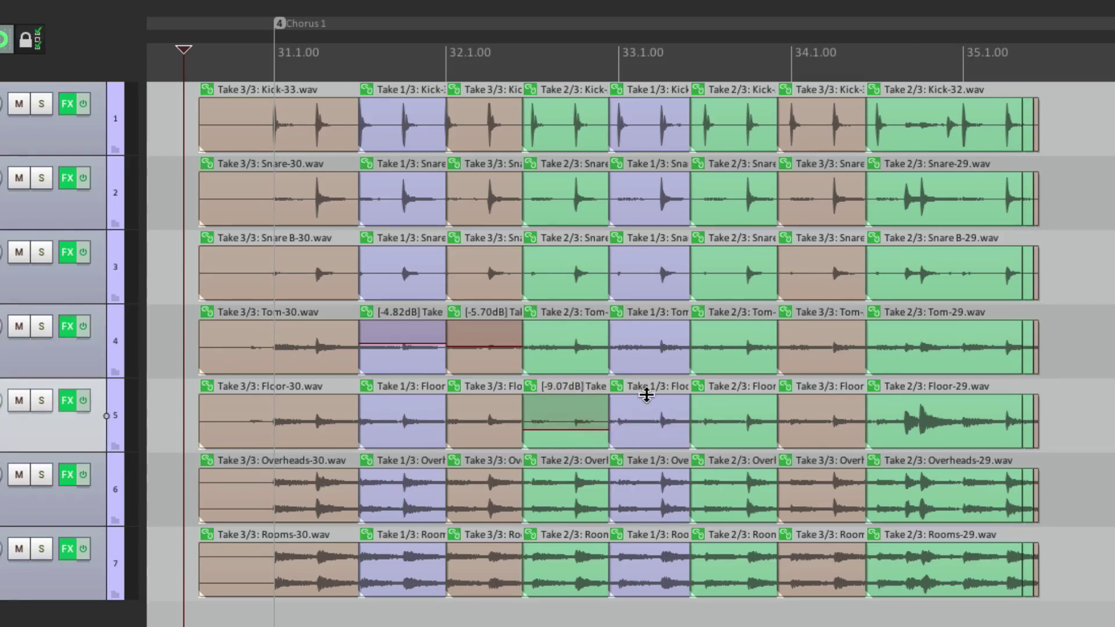
pyautogui.moveTo(646, 395); pyautogui.dragTo(646, 432)
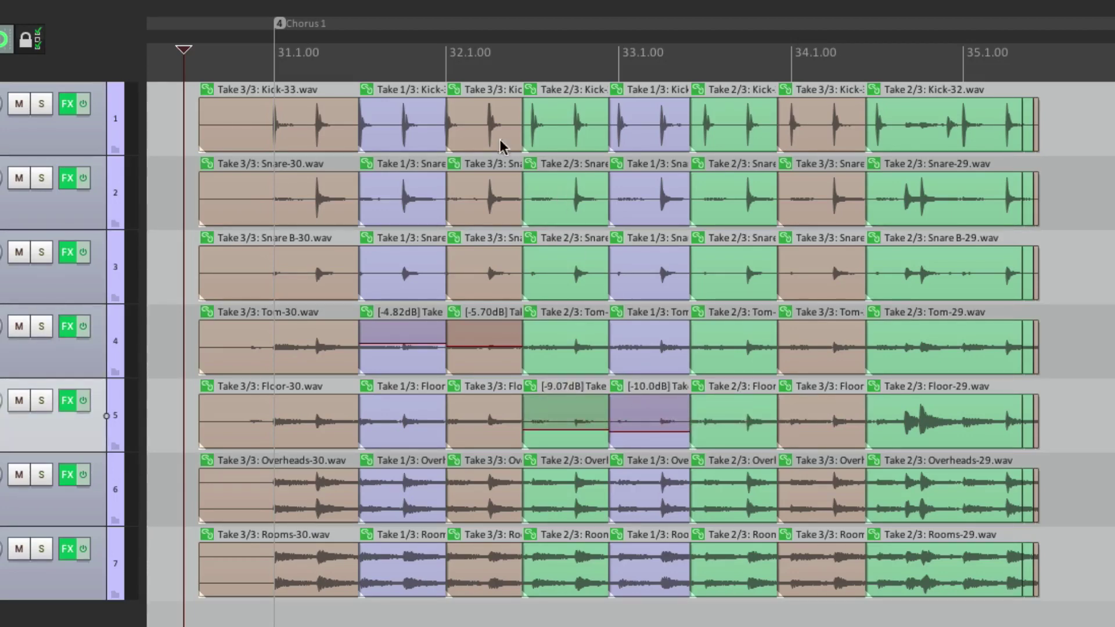
pyautogui.scroll(8, 477, 145)
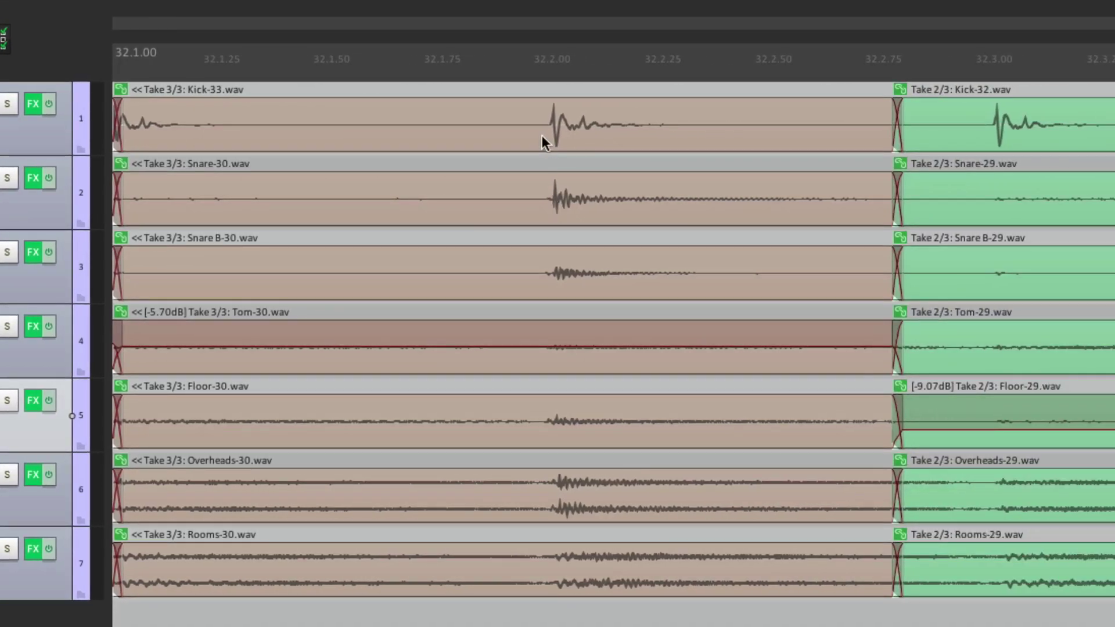
# Slip-edit the Snare's audio within its bar-32 Take 3/3 item, after undoing a trial Kick slip.
pyautogui.moveTo(537, 128); pyautogui.dragTo(500, 136)
pyautogui.hotkey('ctrl', 'z')
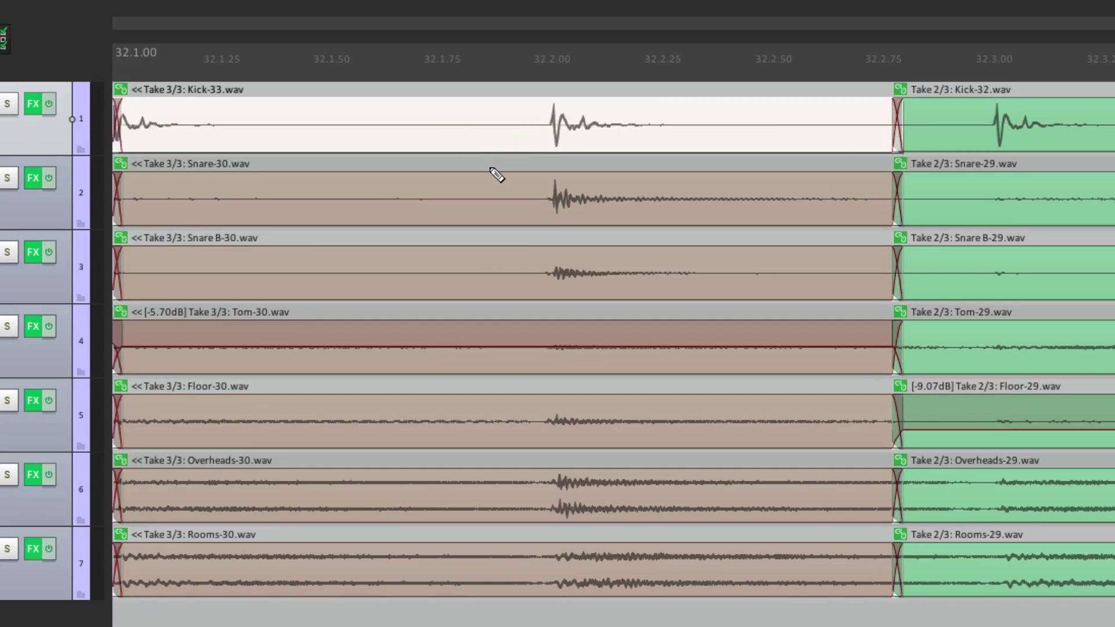
pyautogui.click(488, 200)
pyautogui.moveTo(551, 196); pyautogui.dragTo(524, 197)
pyautogui.scroll(-5, 518, 211)
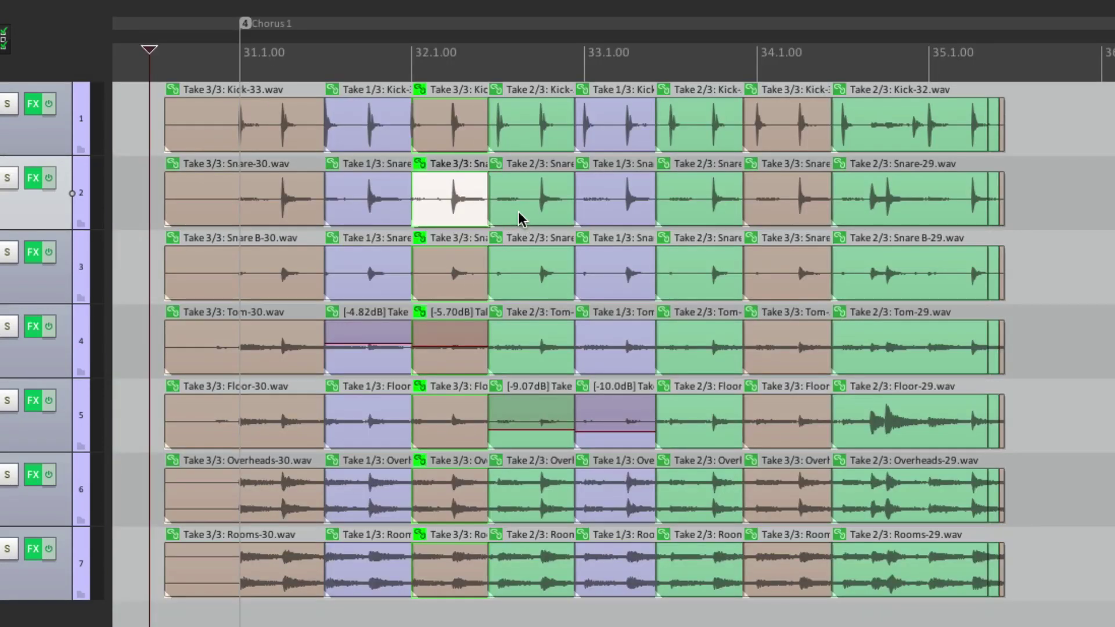